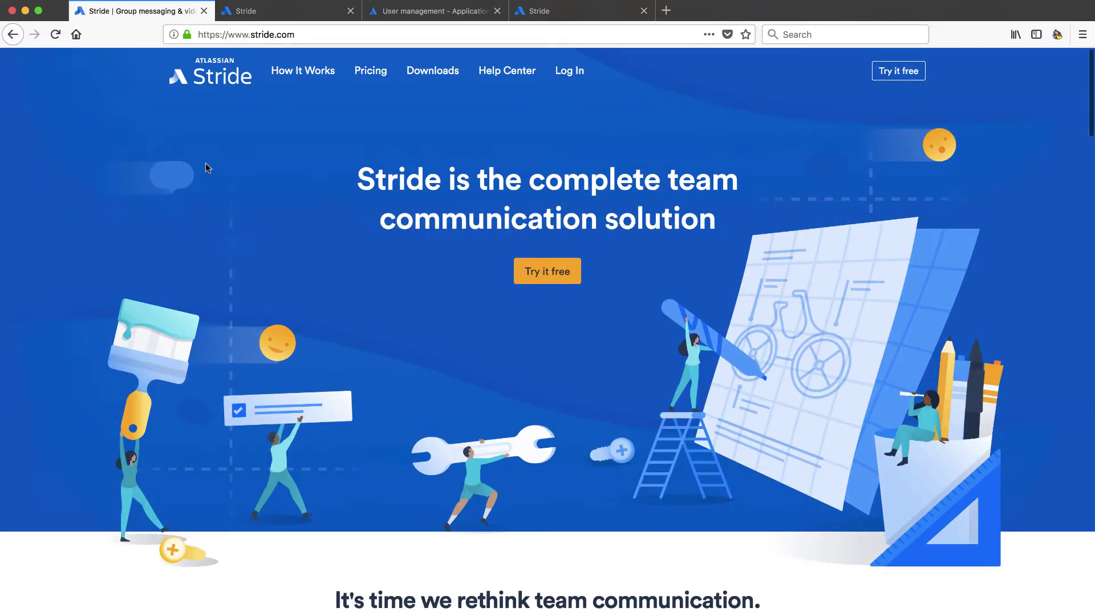
Scroll up and down through the Stride website's landing page.
{"action": "scroll", "coordinate": [296, 231], "scroll_direction": "down", "scroll_amount": 6}
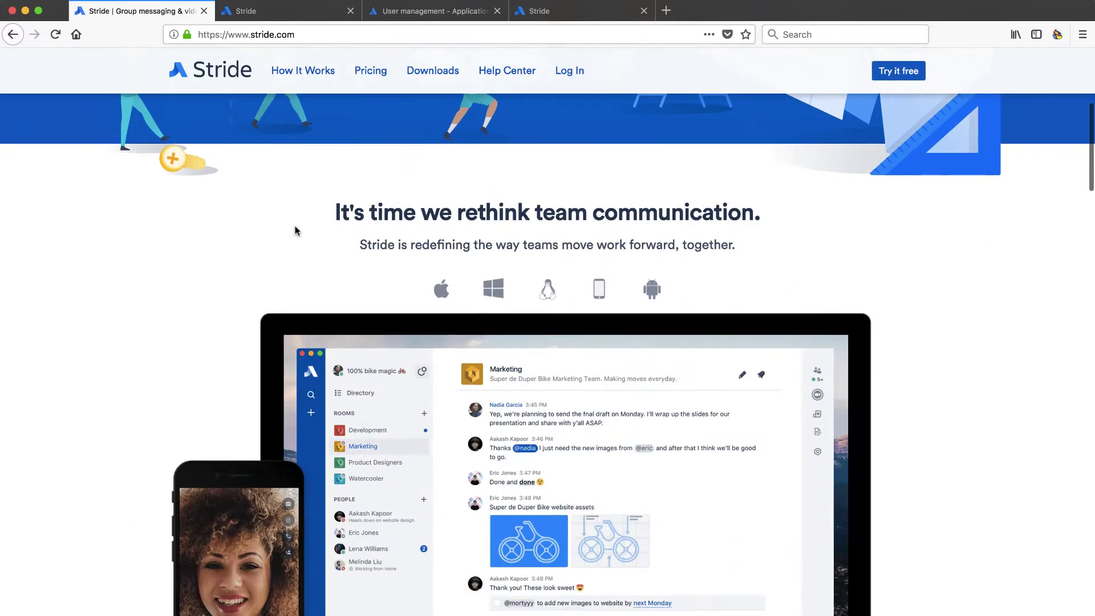
{"action": "scroll", "coordinate": [296, 231], "scroll_direction": "down", "scroll_amount": 13}
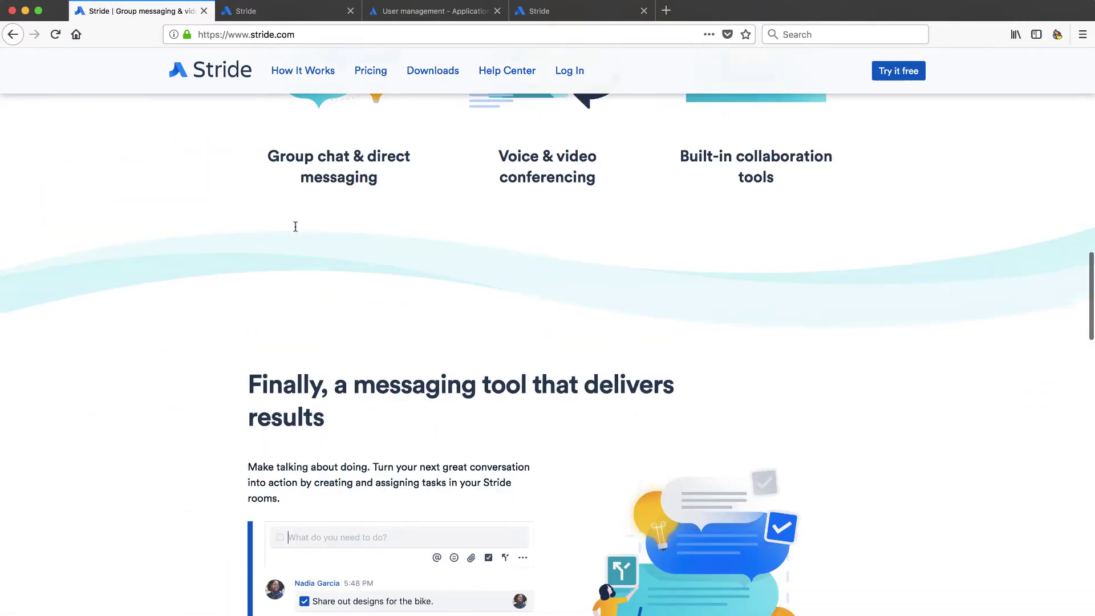
{"action": "scroll", "coordinate": [295, 227], "scroll_direction": "up", "scroll_amount": 4}
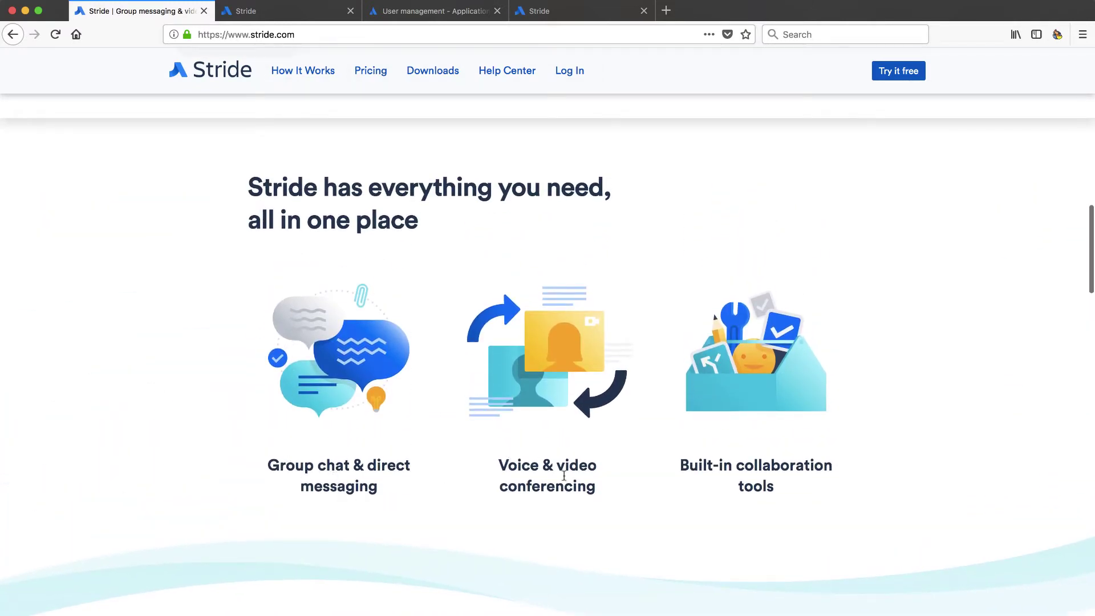
{"action": "scroll", "coordinate": [711, 498], "scroll_direction": "down", "scroll_amount": 10}
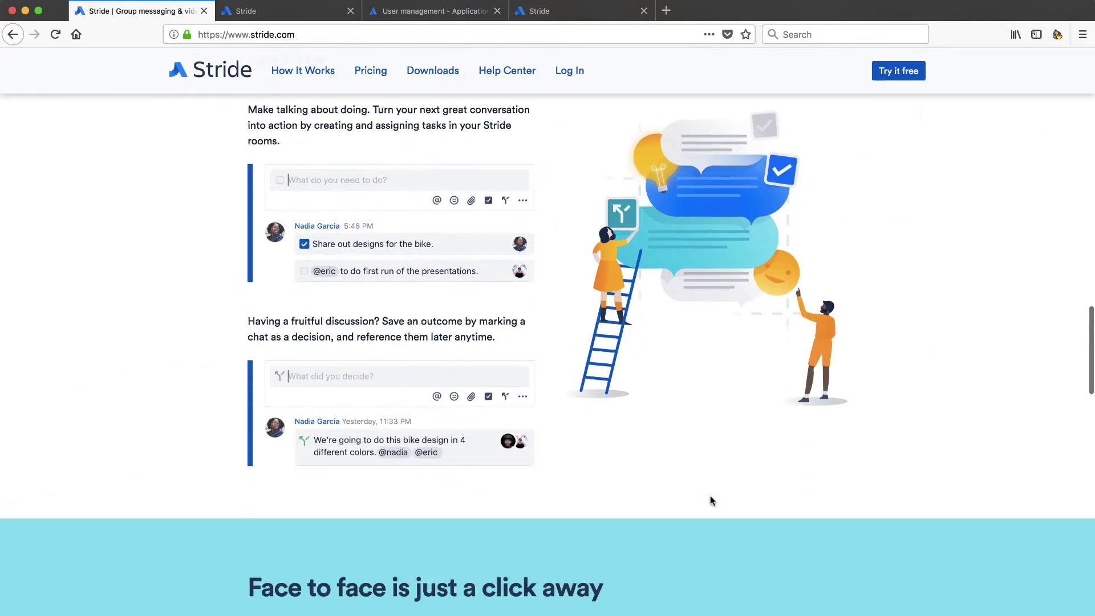
{"action": "scroll", "coordinate": [711, 500], "scroll_direction": "up", "scroll_amount": 1}
{"action": "scroll", "coordinate": [711, 500], "scroll_direction": "down", "scroll_amount": 7}
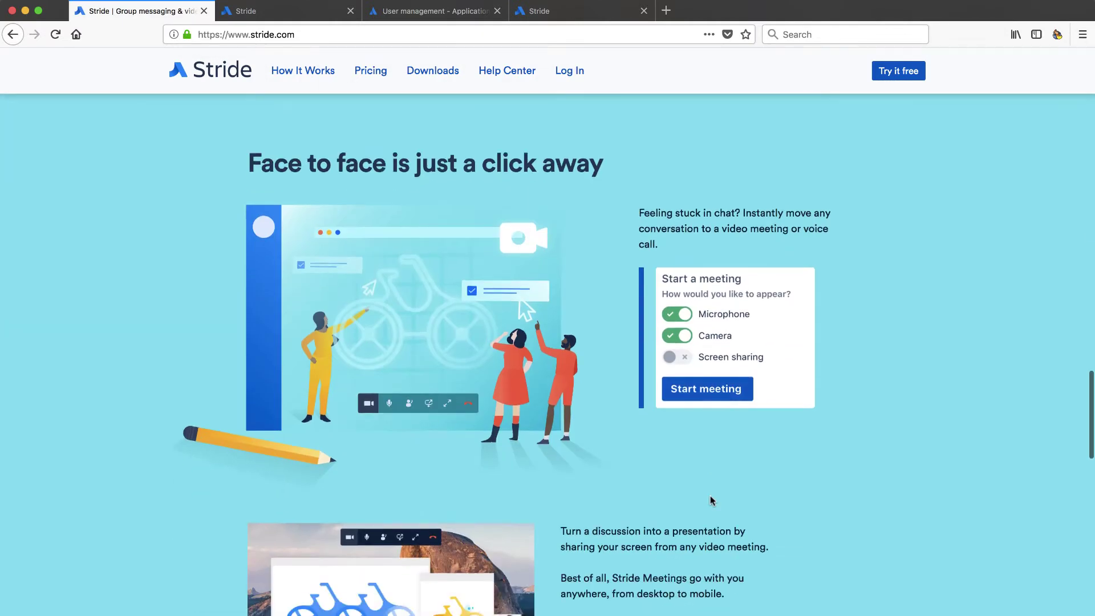
{"action": "scroll", "coordinate": [710, 500], "scroll_direction": "down", "scroll_amount": 2}
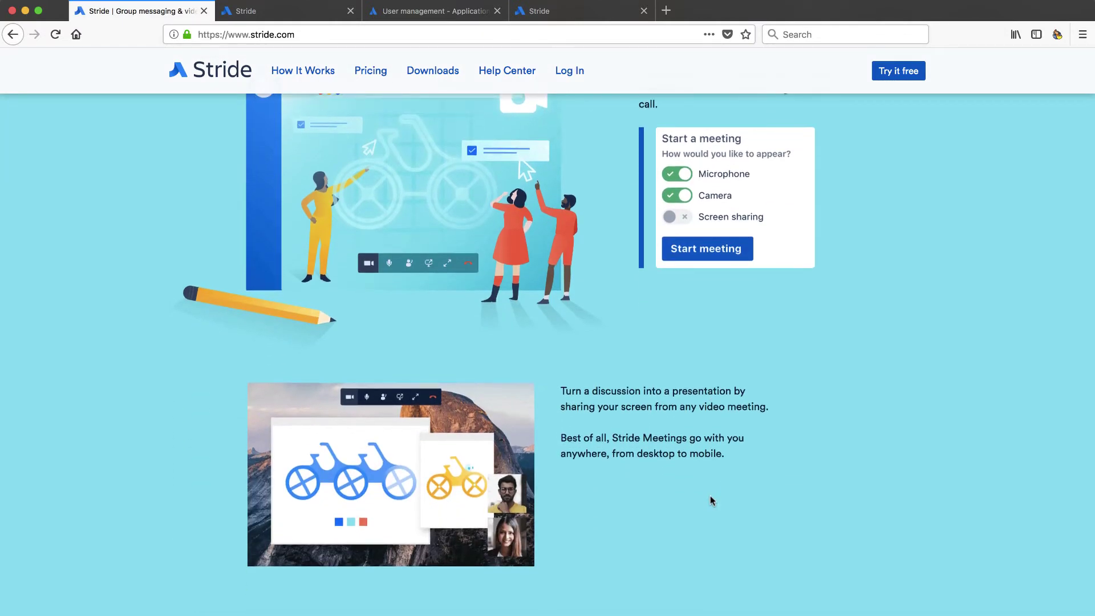
{"action": "scroll", "coordinate": [710, 500], "scroll_direction": "down", "scroll_amount": 9}
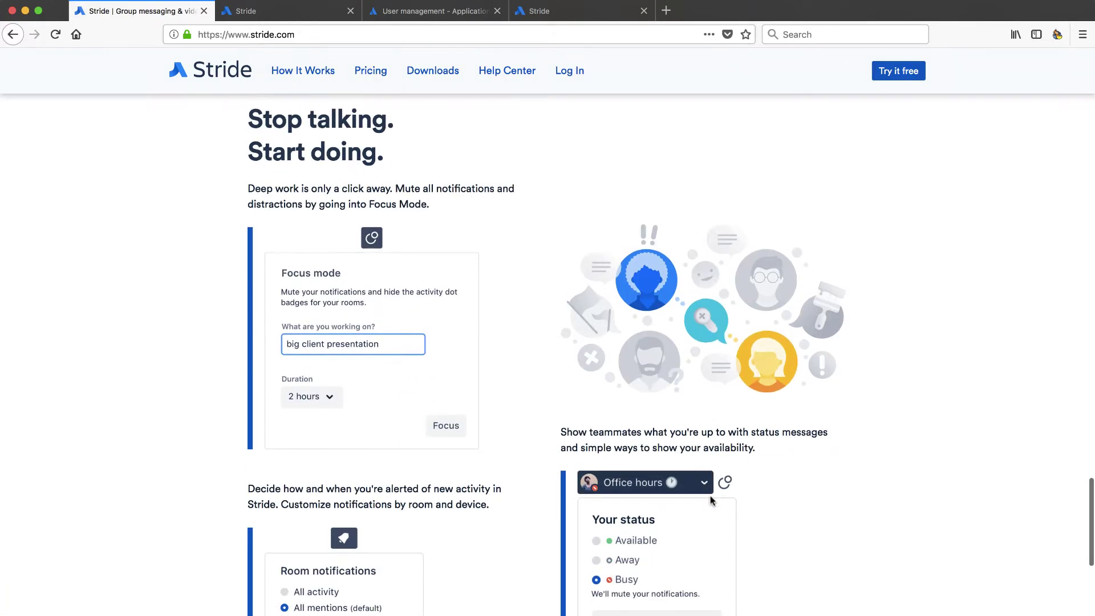
{"action": "scroll", "coordinate": [711, 500], "scroll_direction": "down", "scroll_amount": 9}
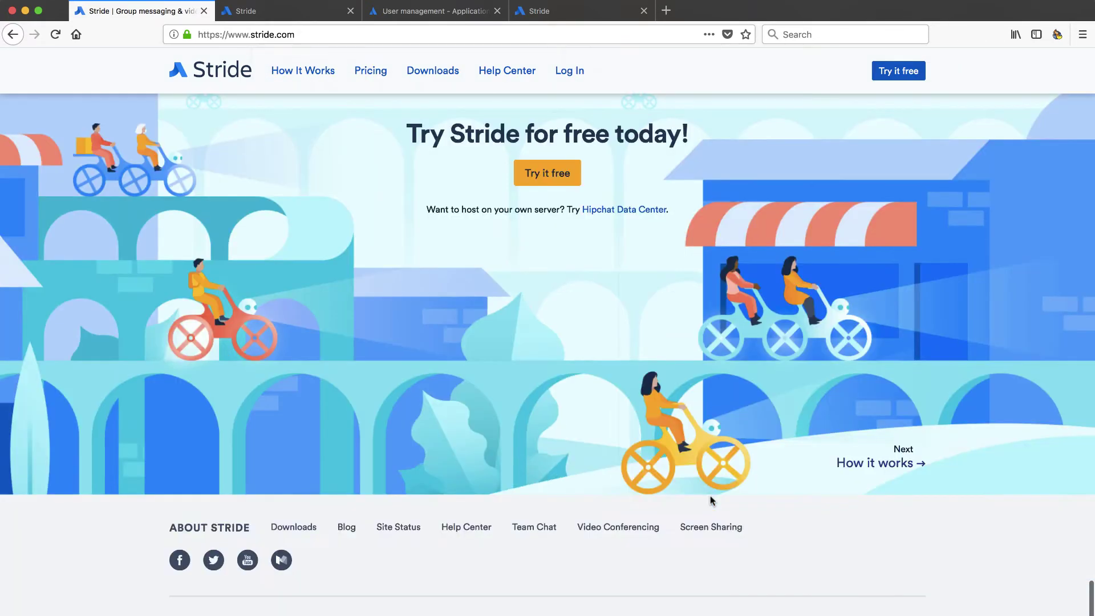
{"action": "scroll", "coordinate": [711, 500], "scroll_direction": "up", "scroll_amount": 20}
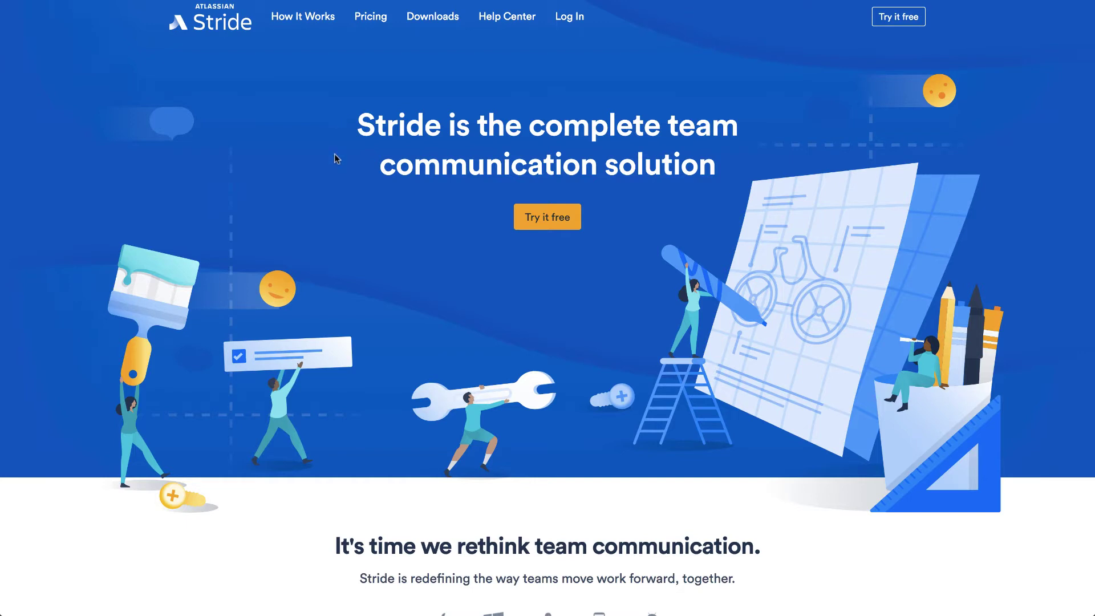
{"action": "scroll", "coordinate": [332, 273], "scroll_direction": "down", "scroll_amount": 4}
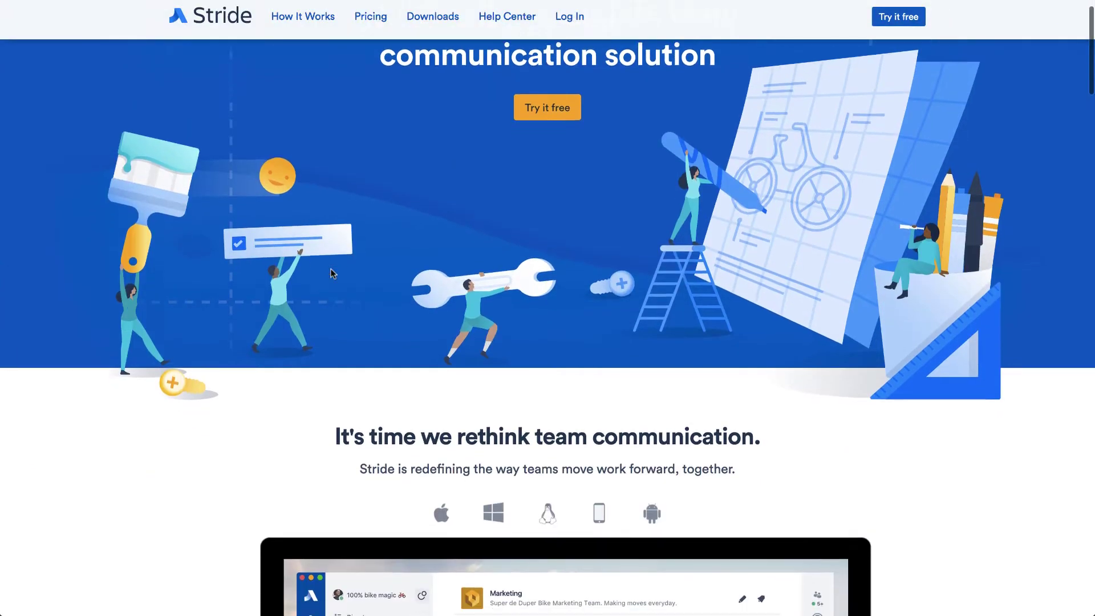
{"action": "scroll", "coordinate": [333, 274], "scroll_direction": "down", "scroll_amount": 3}
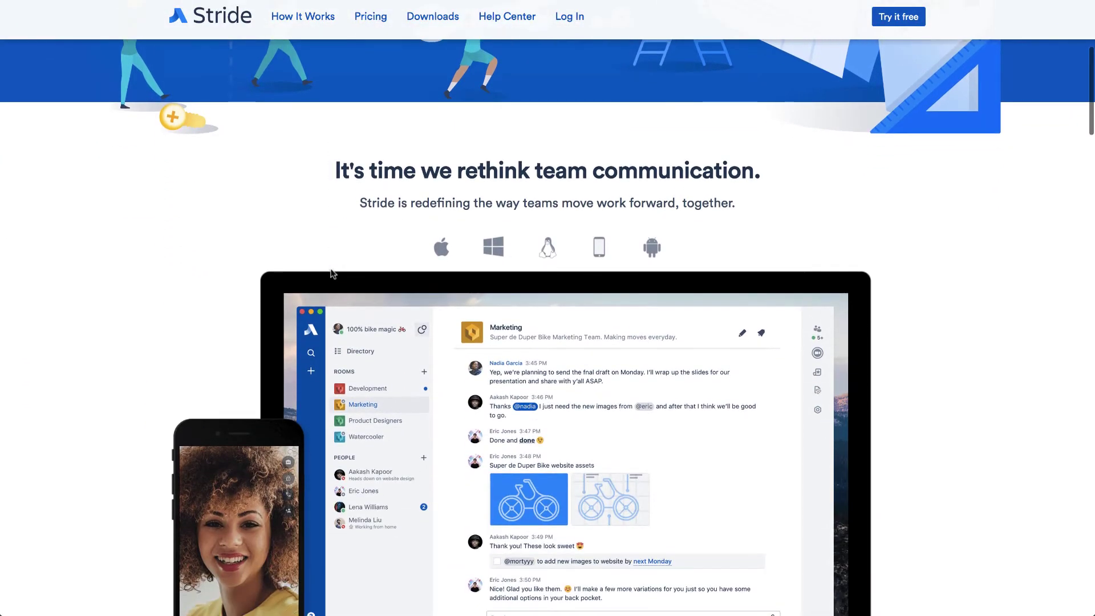
{"action": "scroll", "coordinate": [332, 274], "scroll_direction": "down", "scroll_amount": 3}
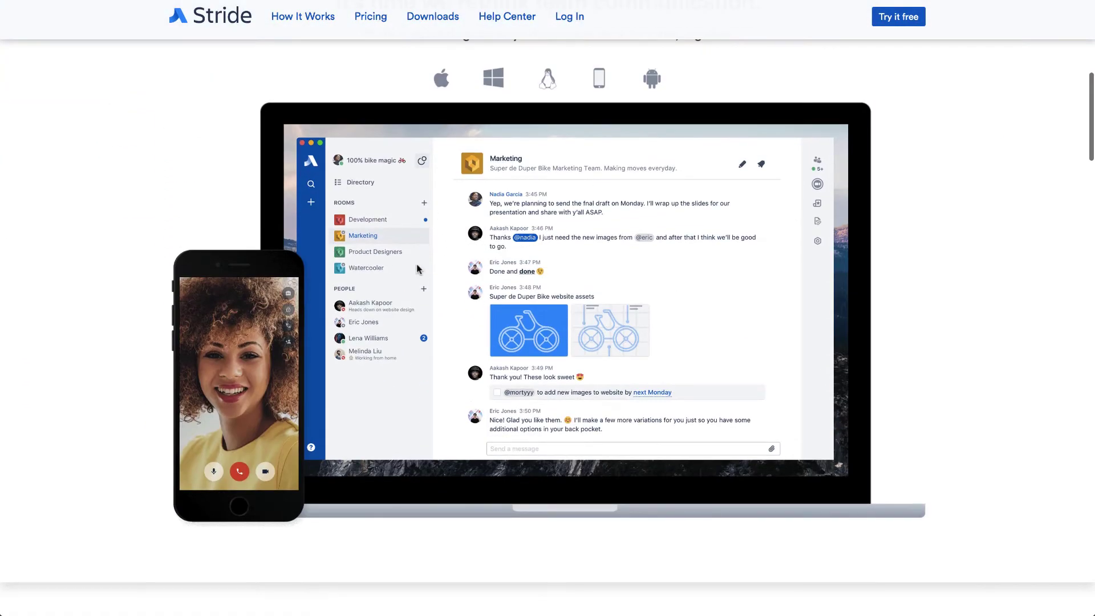
{"action": "scroll", "coordinate": [416, 264], "scroll_direction": "up", "scroll_amount": 10}
Open Pricing and review Stride Free at $0 against Stride Standard at $3 per user per month.
{"action": "left_click", "coordinate": [373, 19]}
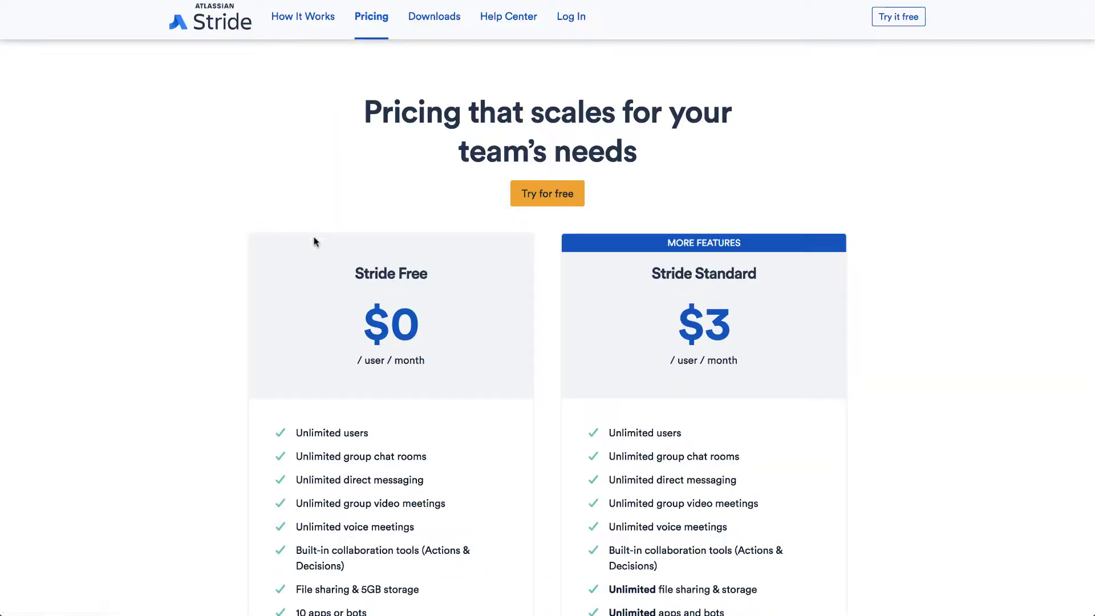
{"action": "scroll", "coordinate": [313, 216], "scroll_direction": "down", "scroll_amount": 3}
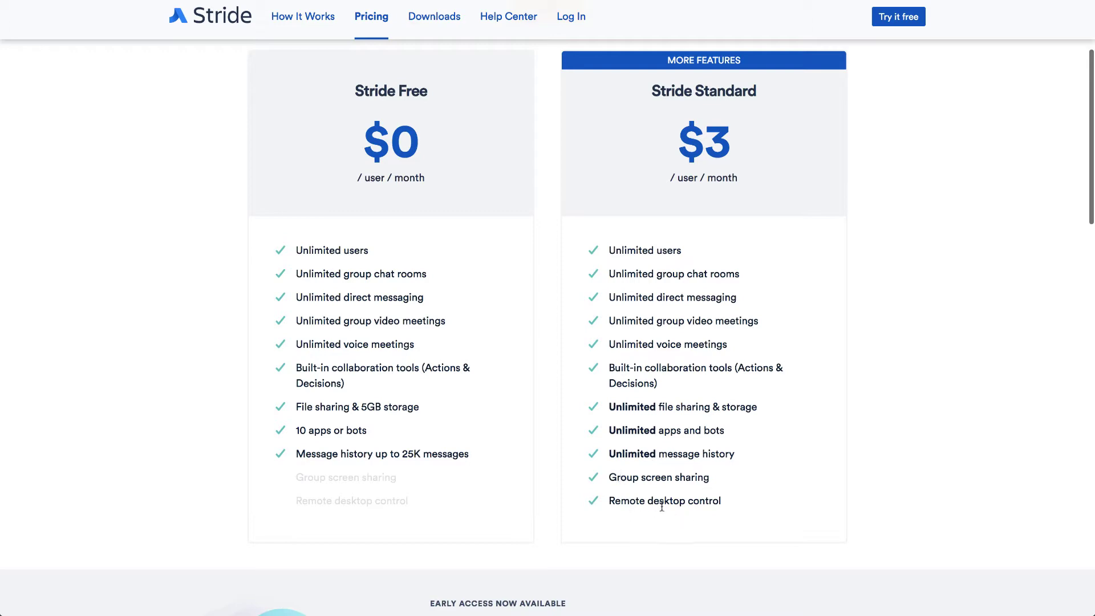
{"action": "scroll", "coordinate": [663, 509], "scroll_direction": "down", "scroll_amount": 3}
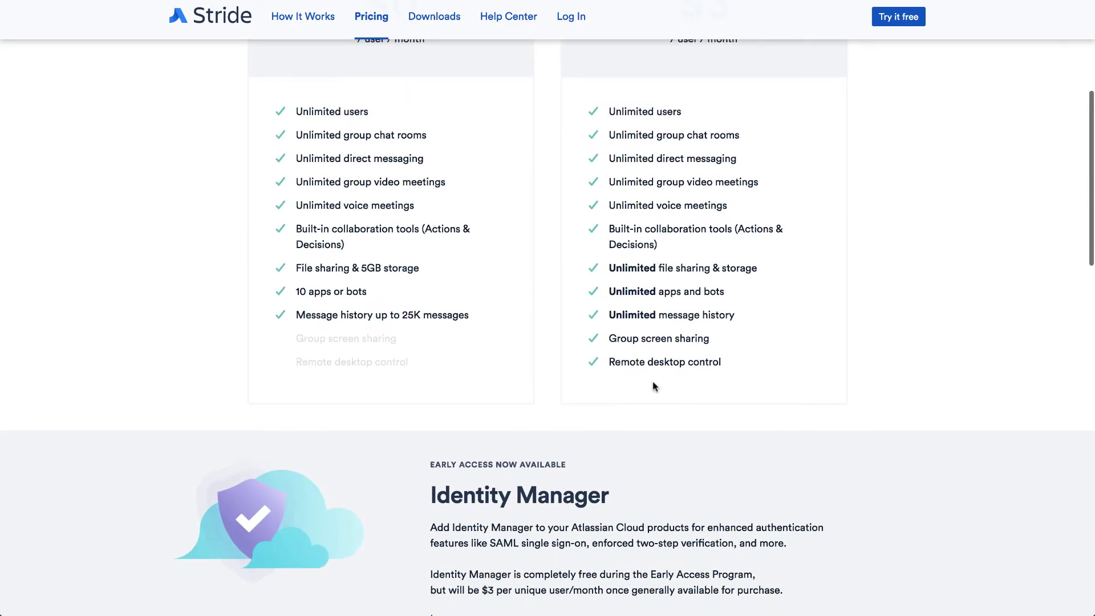
{"action": "scroll", "coordinate": [653, 387], "scroll_direction": "down", "scroll_amount": 5}
{"action": "scroll", "coordinate": [654, 387], "scroll_direction": "up", "scroll_amount": 12}
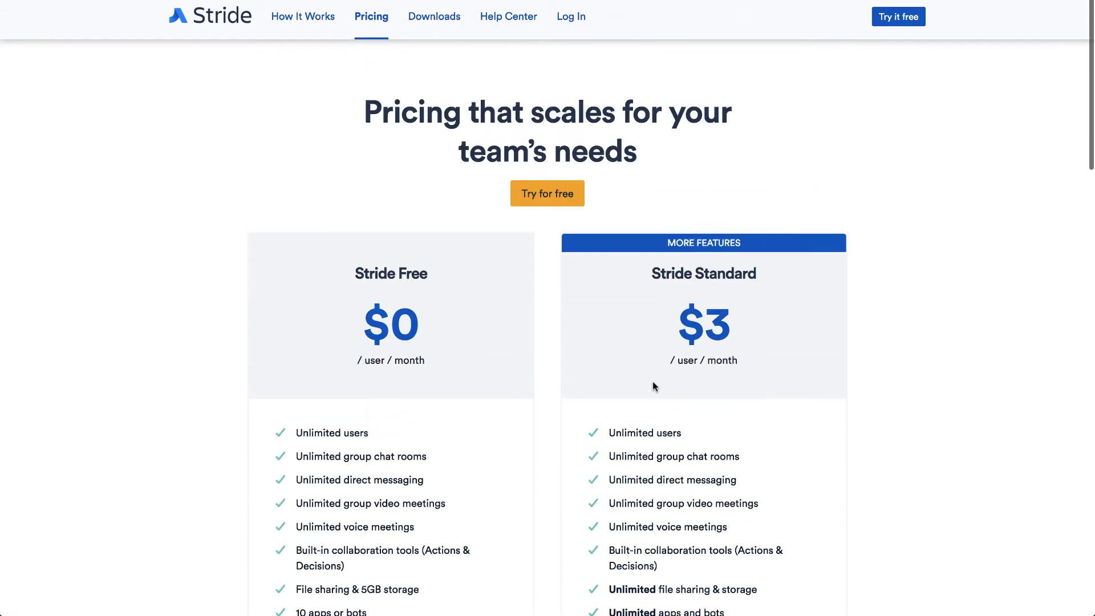
Start the free signup with the user's full name and work e-mail, then continue.
{"action": "left_click", "coordinate": [899, 23]}
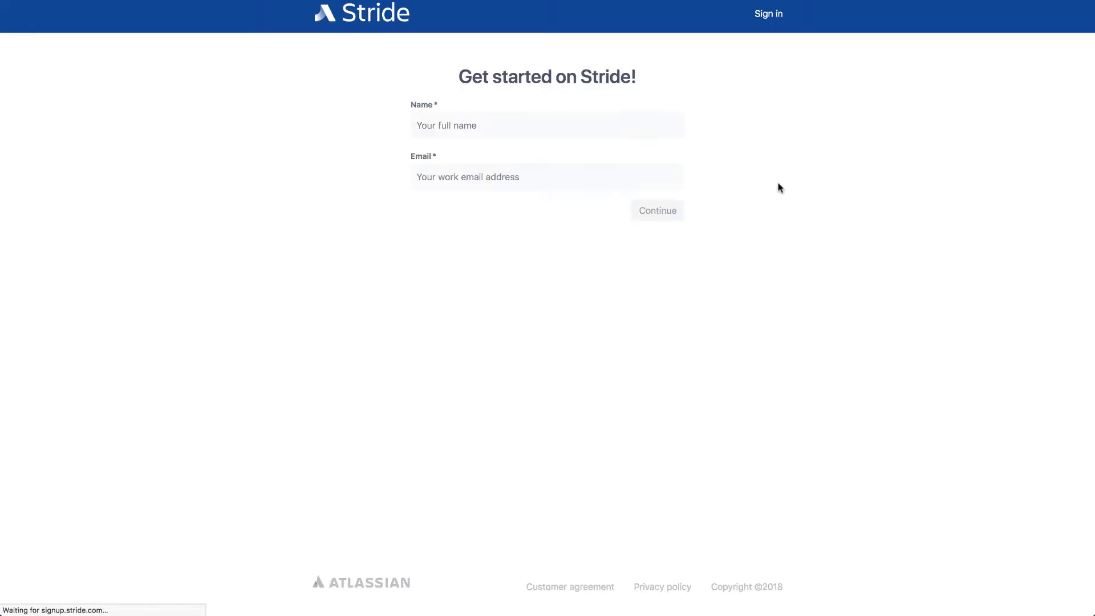
{"action": "left_click", "coordinate": [530, 123]}
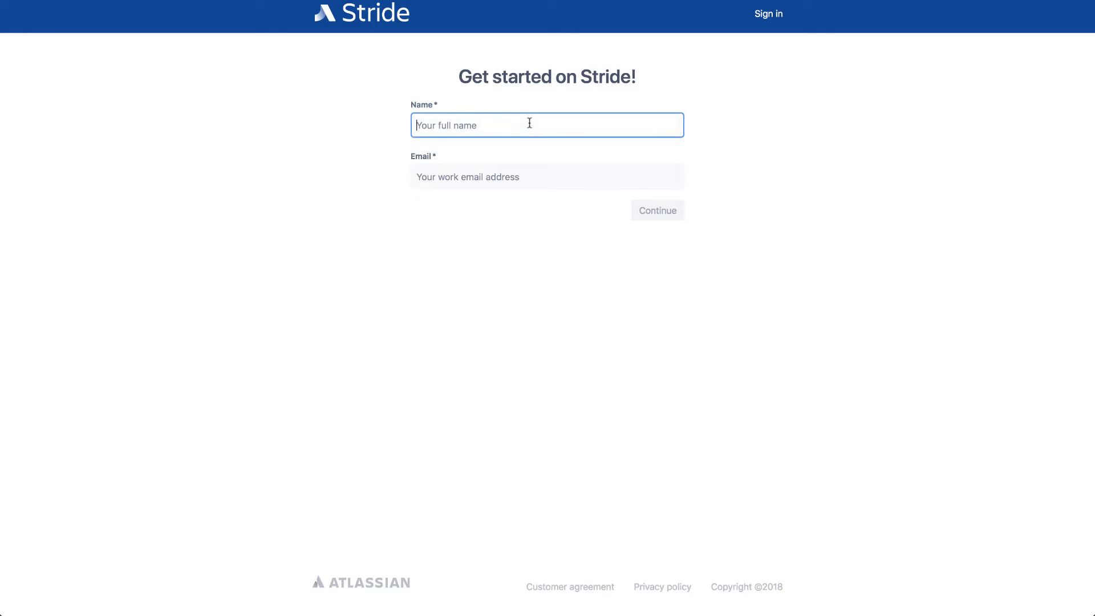
{"action": "key", "text": "Tab"}
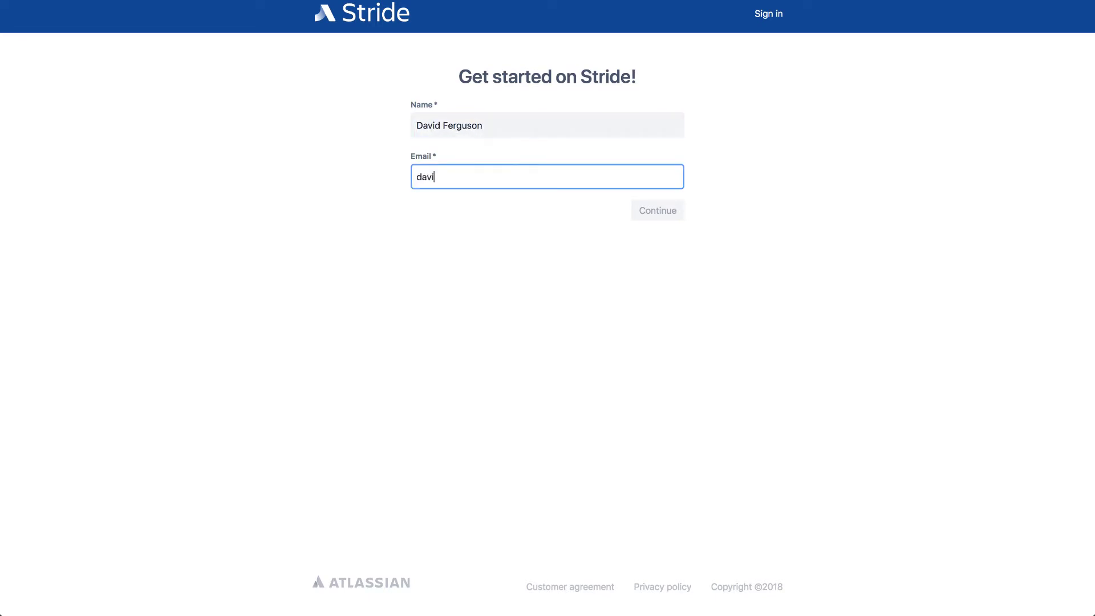
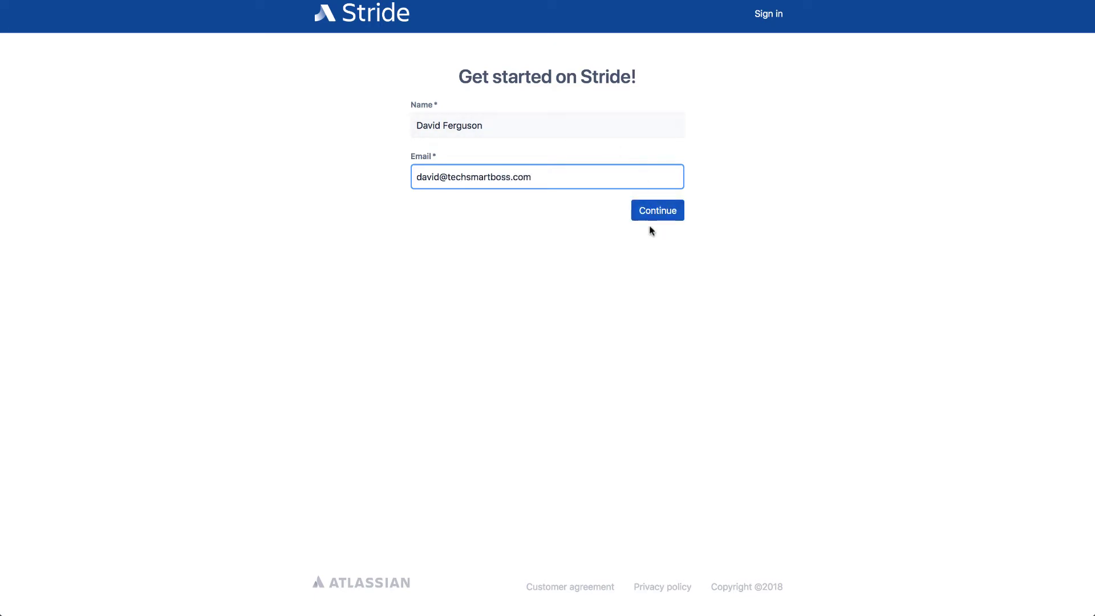
{"action": "left_click", "coordinate": [660, 211]}
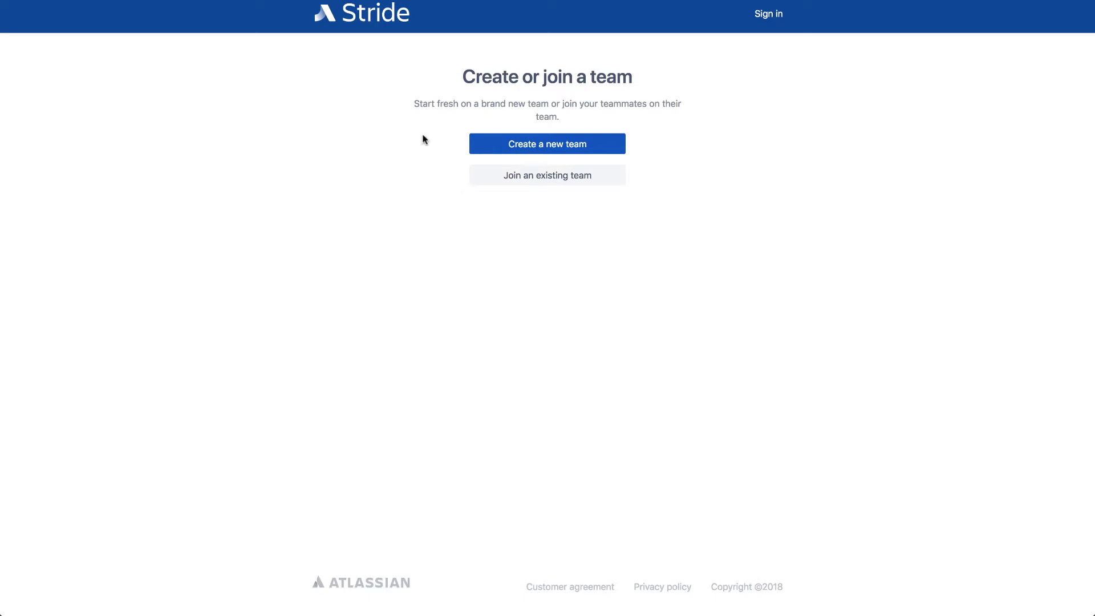
Choose to create a new team and name it techsmartboss.
{"action": "left_click", "coordinate": [544, 144]}
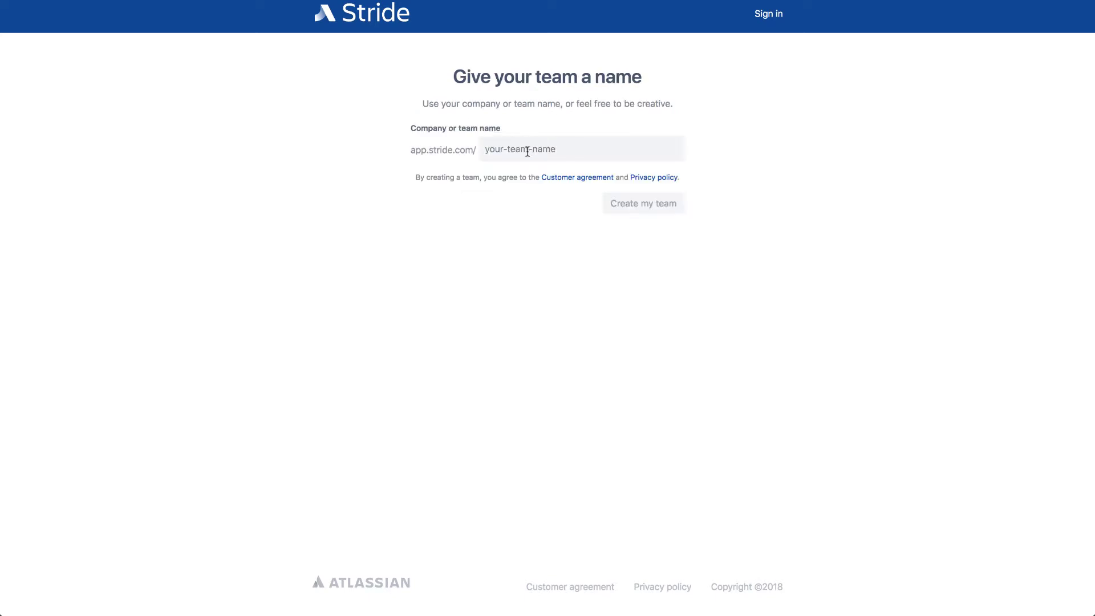
{"action": "left_click", "coordinate": [527, 150]}
{"action": "type", "text": "techsmartboss"}
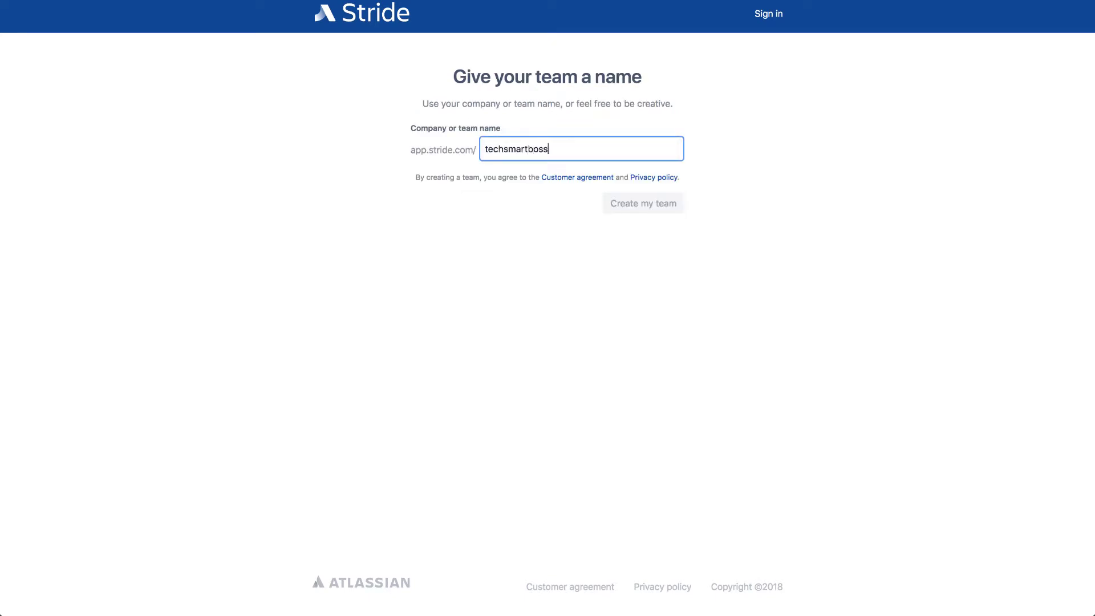
{"action": "left_click", "coordinate": [728, 181]}
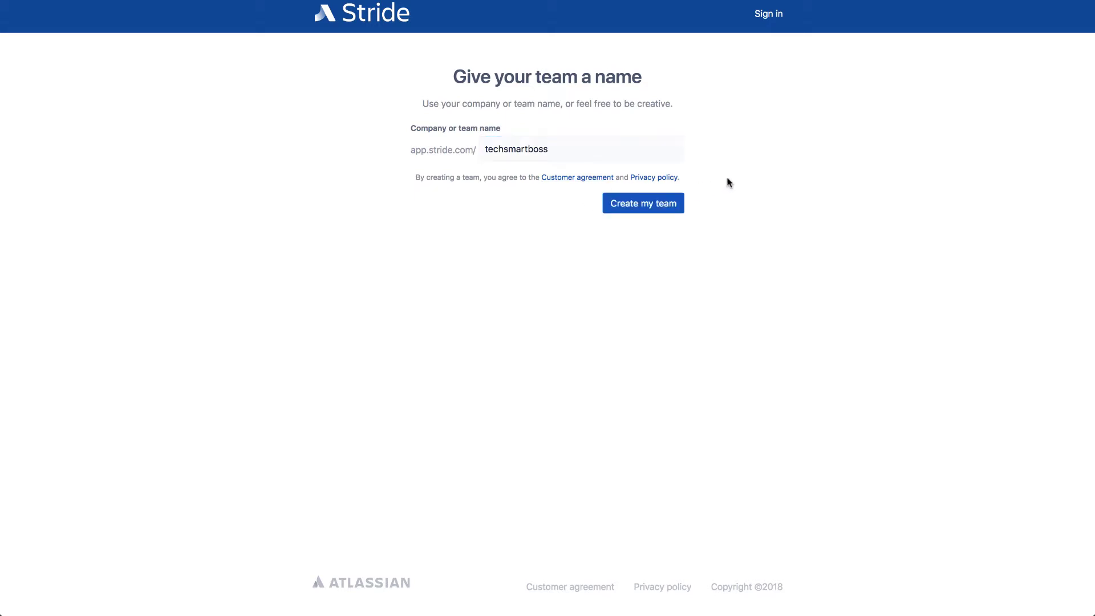
{"action": "left_click", "coordinate": [650, 205]}
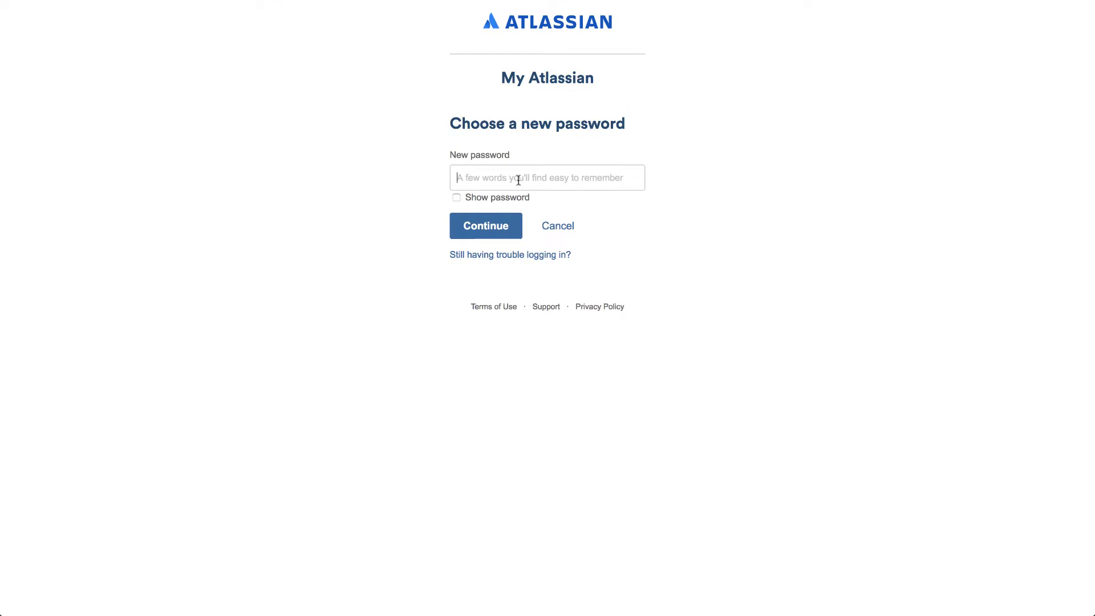
Enter a new account password and submit it to reach the techsmartboss welcome page.
{"action": "left_click", "coordinate": [518, 180]}
{"action": "type", "text": "••••••••"}
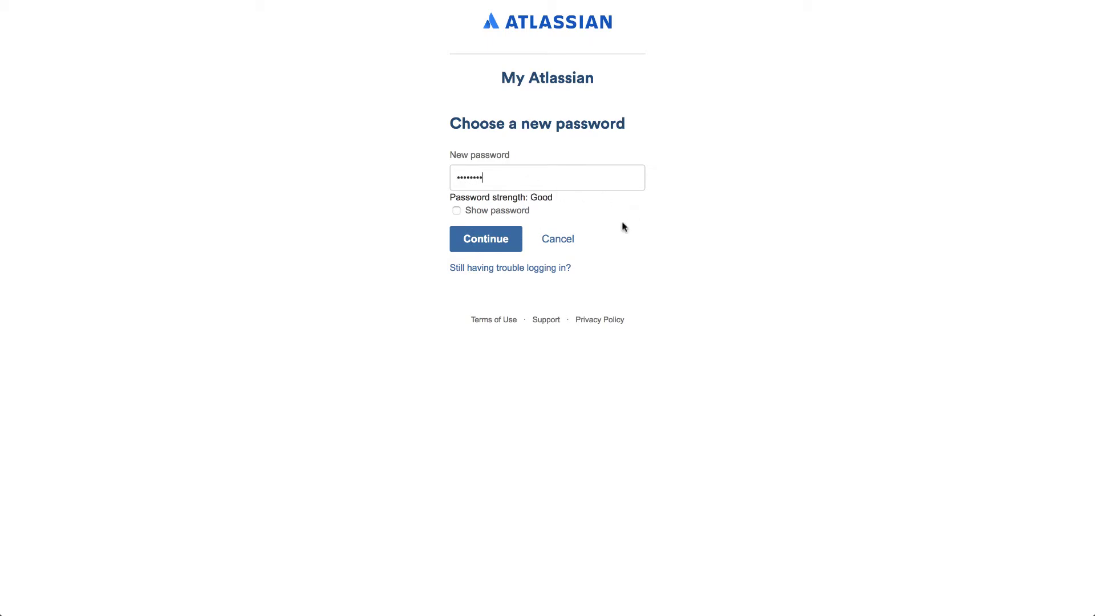
{"action": "left_click", "coordinate": [497, 242]}
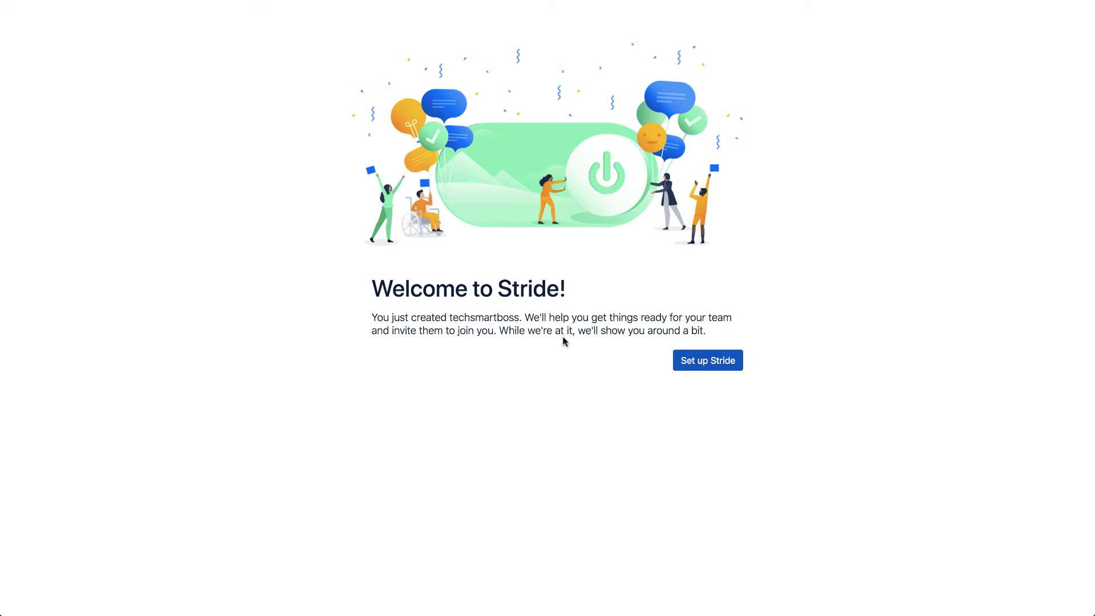
Rename the organization to Tech Smart Boss and allow sign-up only for administrator-invited people.
{"action": "left_click", "coordinate": [699, 363]}
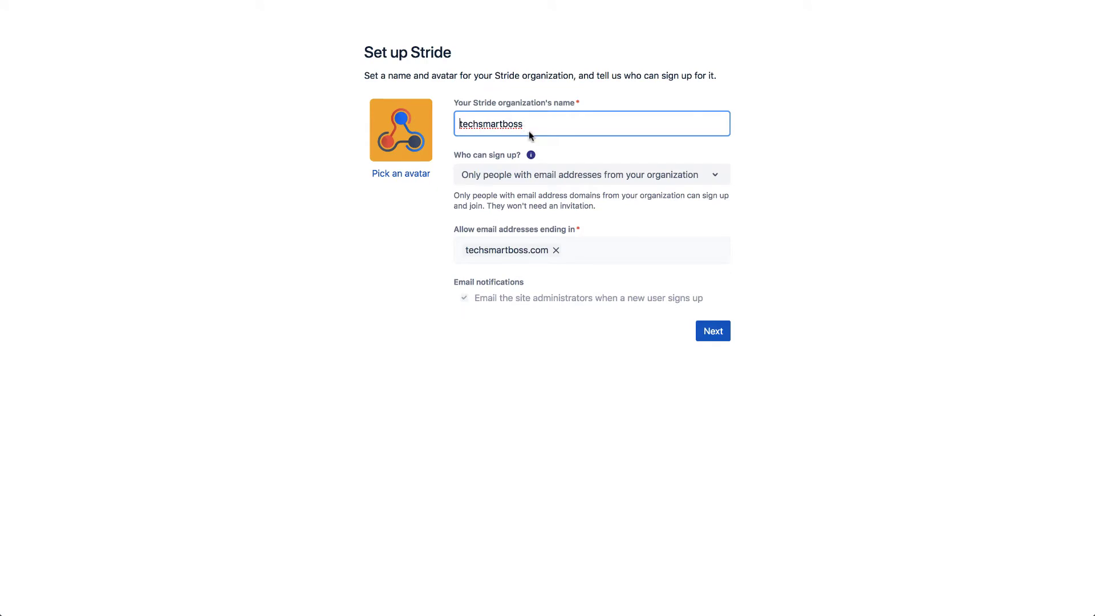
{"action": "left_click_drag", "start_coordinate": [532, 124], "coordinate": [409, 118]}
{"action": "type", "text": "Tech Smar"}
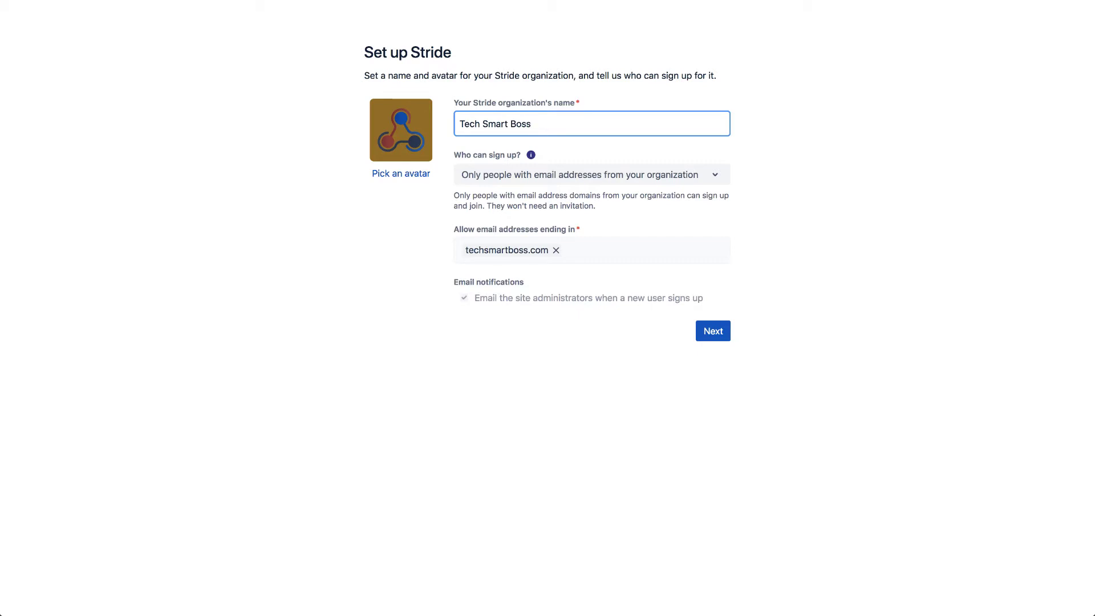
{"action": "left_click", "coordinate": [517, 176]}
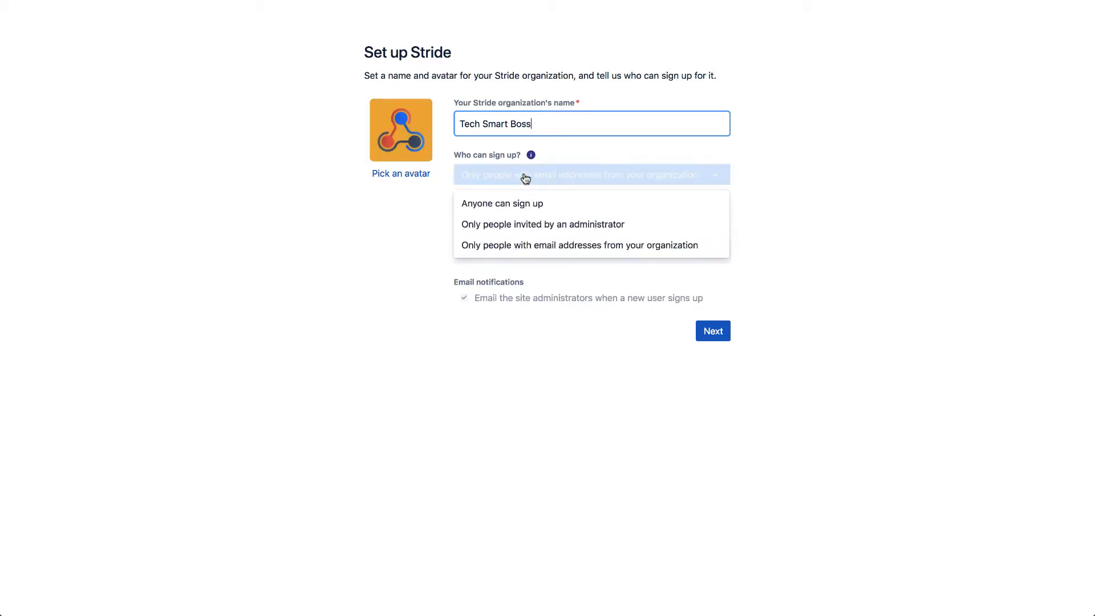
{"action": "left_click", "coordinate": [533, 228]}
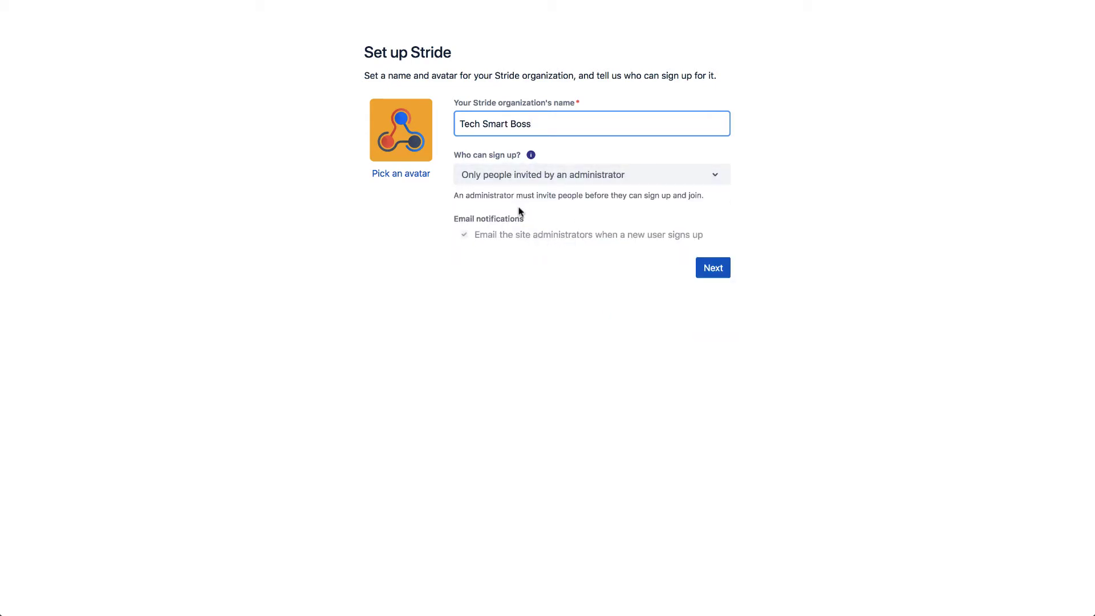
Give the organization the rocket avatar and save it.
{"action": "left_click", "coordinate": [405, 184]}
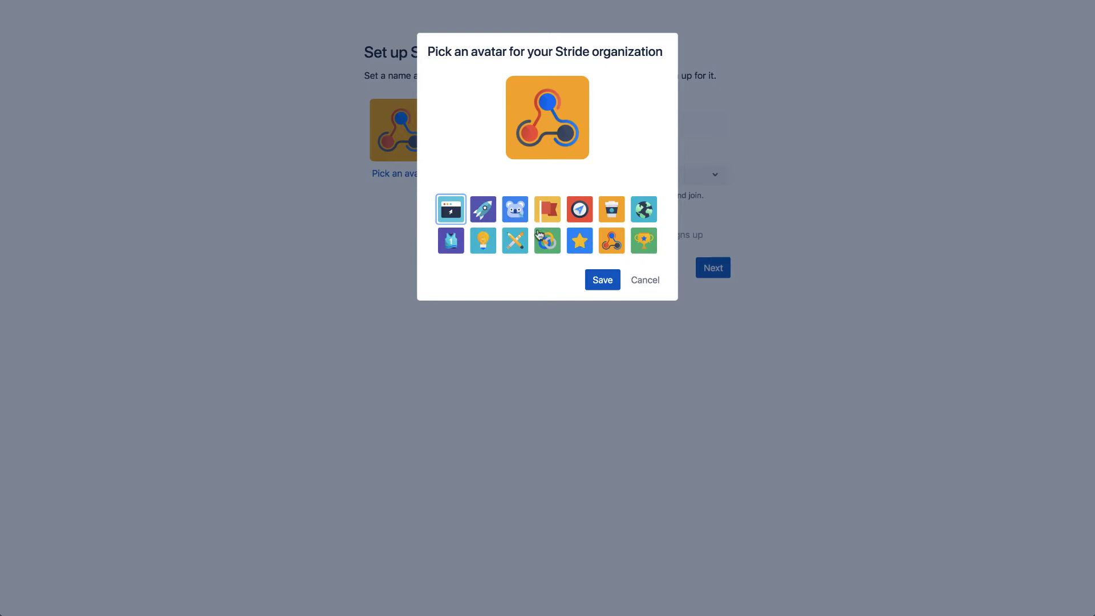
{"action": "left_click", "coordinate": [486, 213]}
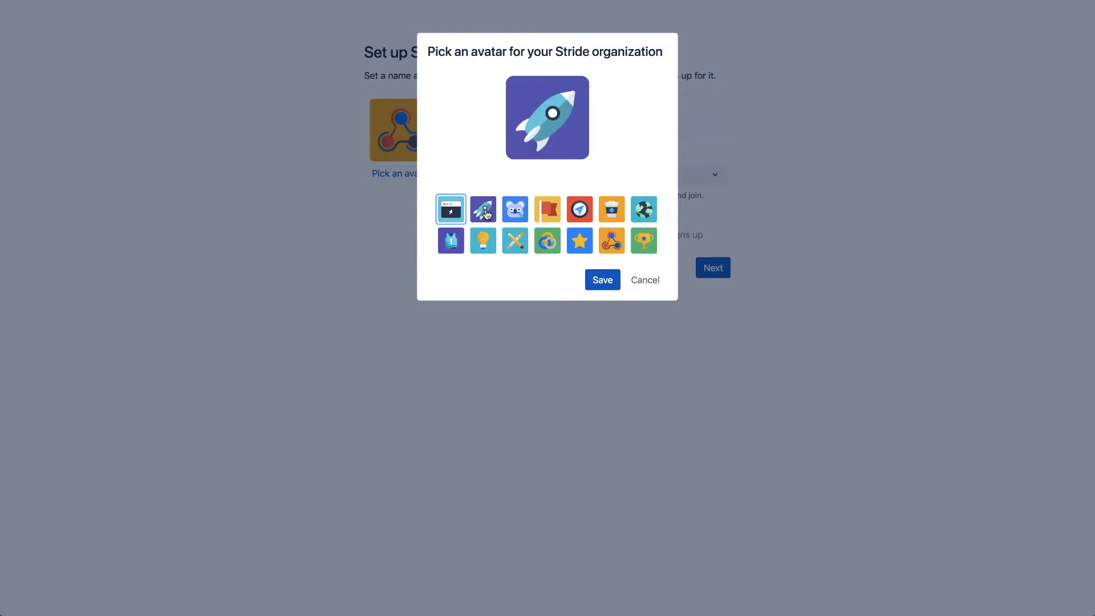
{"action": "left_click", "coordinate": [606, 279]}
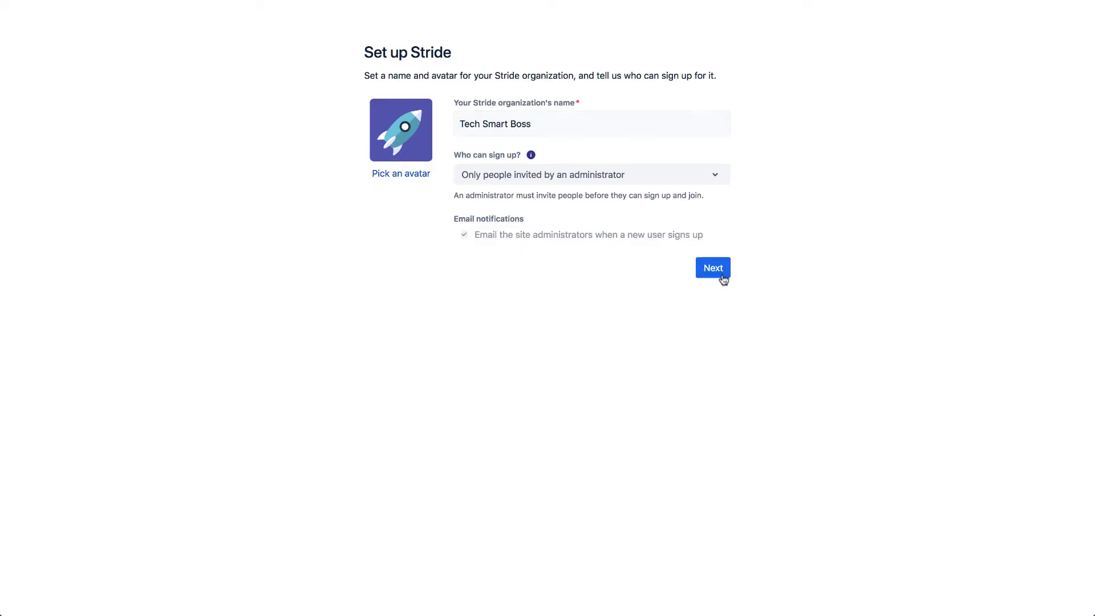
Finish organization setup, then check and dismiss the Focus and status popups.
{"action": "left_click", "coordinate": [720, 273]}
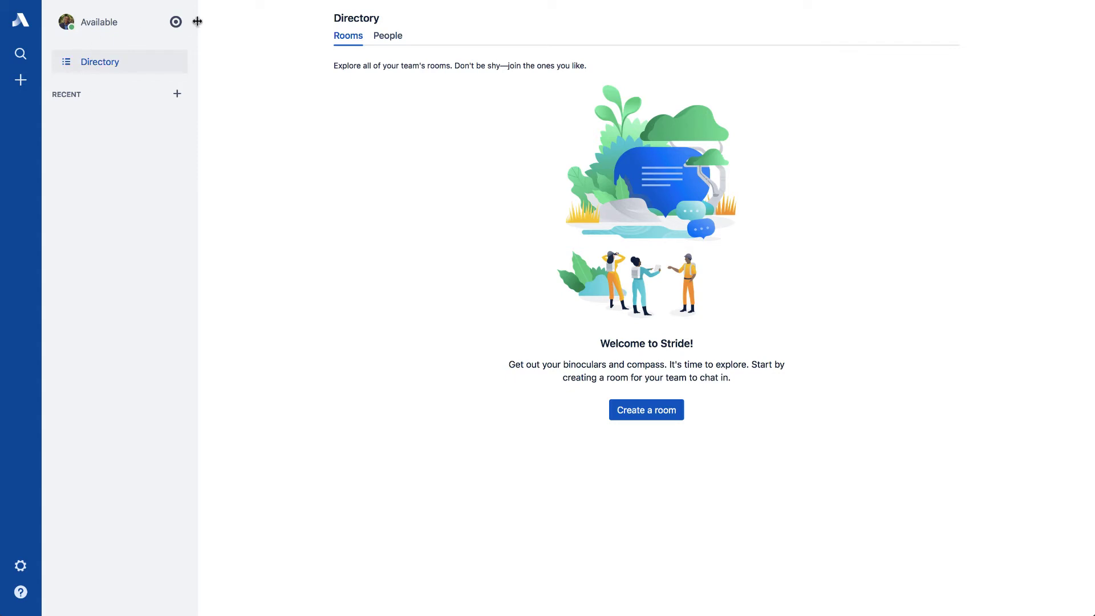
{"action": "left_click", "coordinate": [175, 27]}
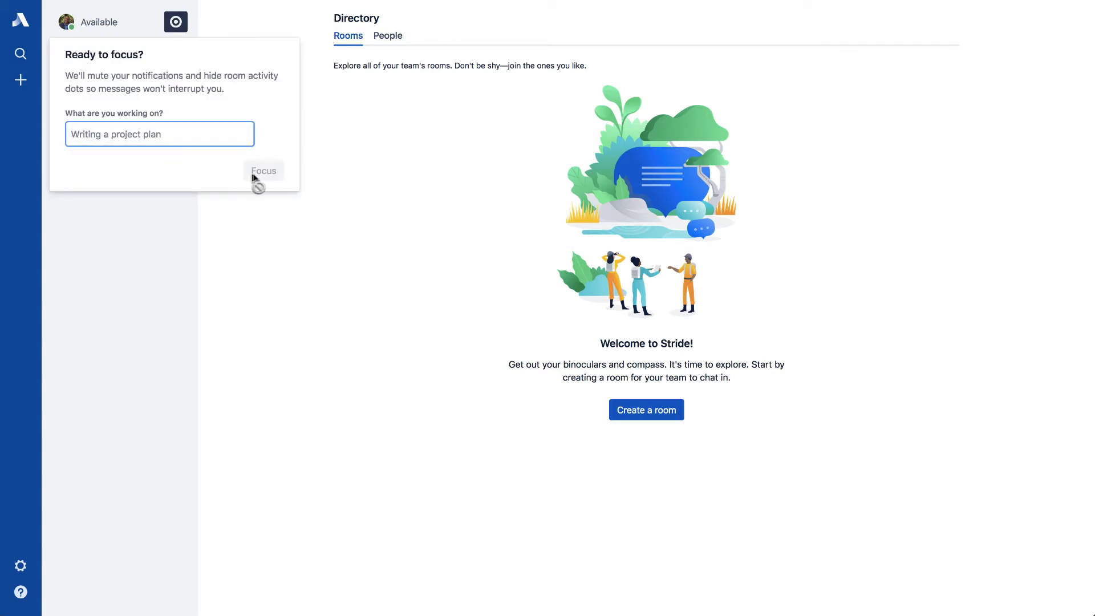
{"action": "left_click", "coordinate": [185, 33]}
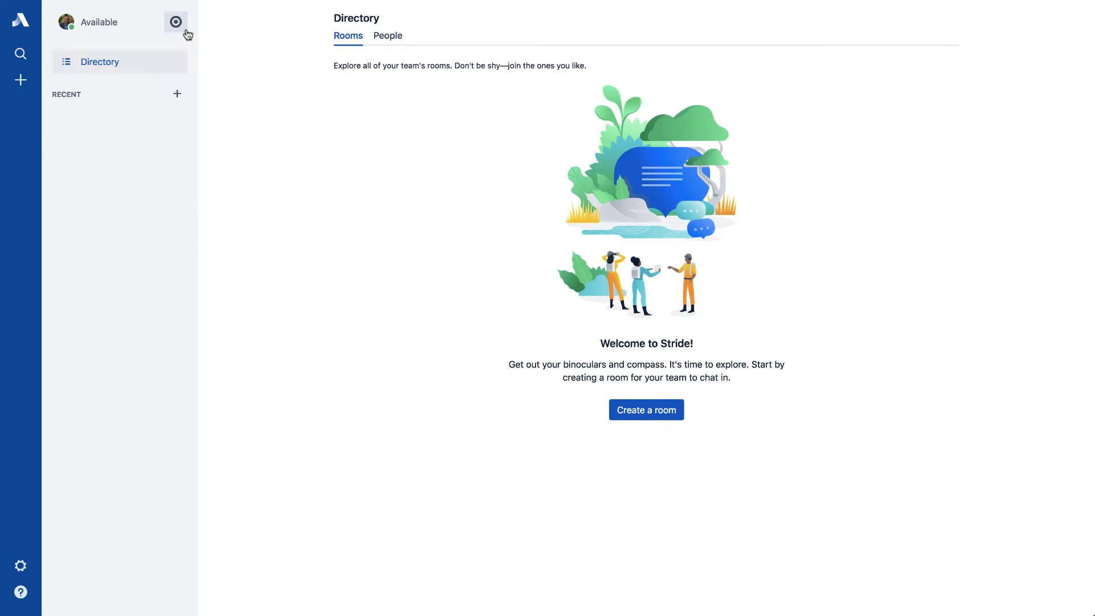
{"action": "left_click", "coordinate": [104, 23]}
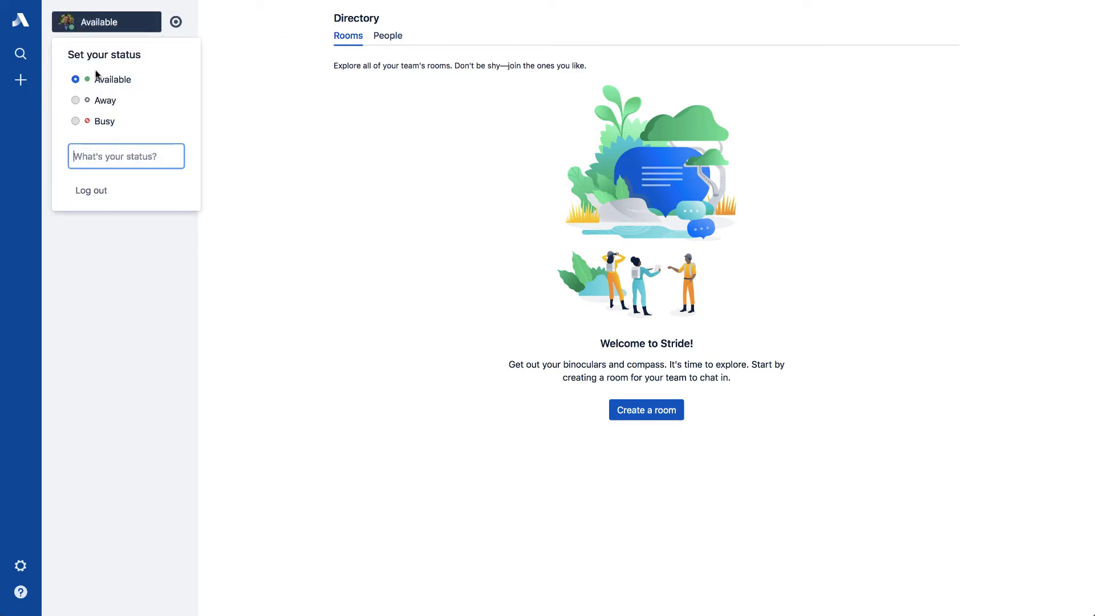
{"action": "left_click", "coordinate": [148, 14]}
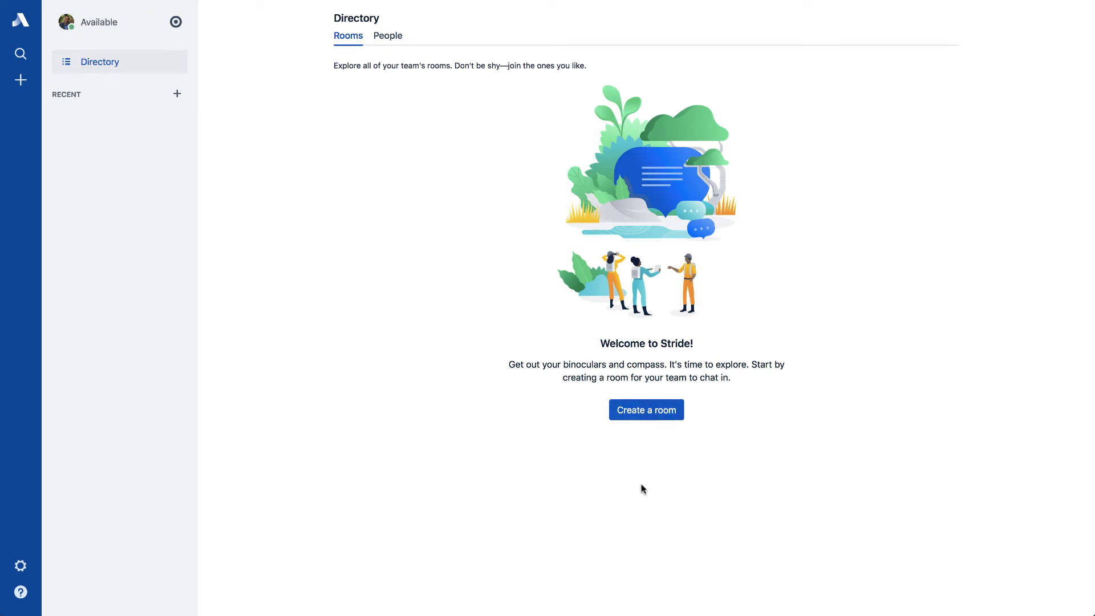
Create the public Water Cooler room and dismiss the Explore Stride Apps tip.
{"action": "left_click", "coordinate": [653, 412]}
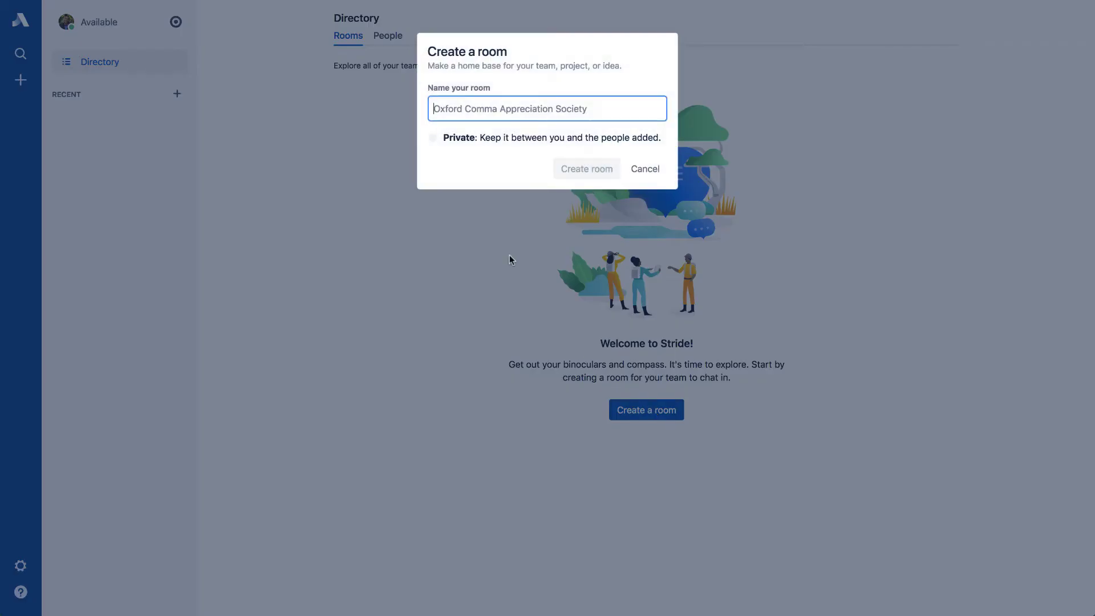
{"action": "type", "text": "Water Coo"}
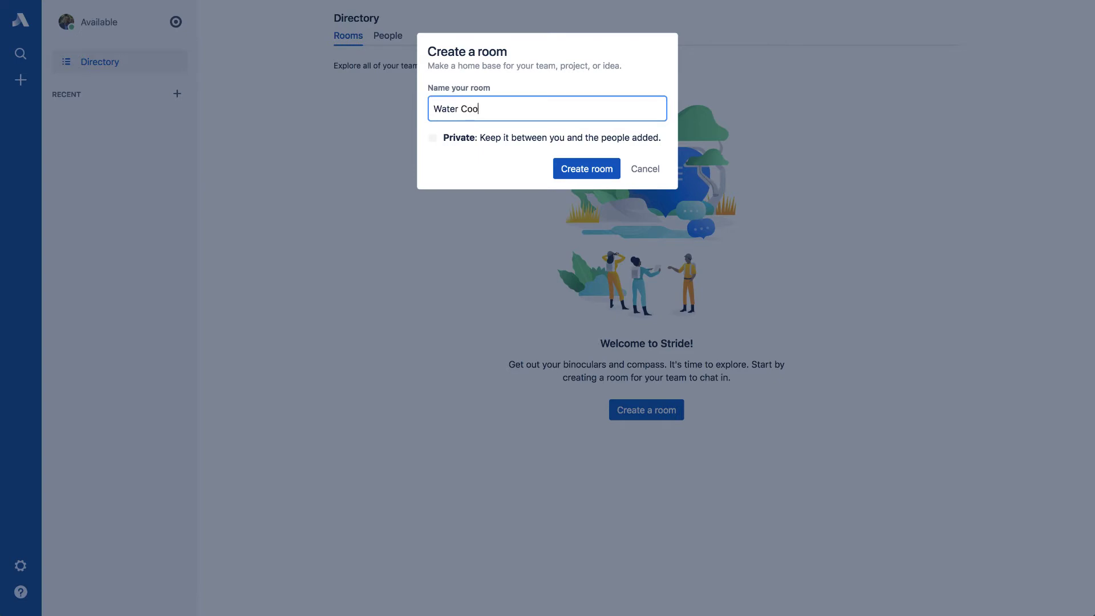
{"action": "type", "text": "ler"}
{"action": "left_click", "coordinate": [580, 171]}
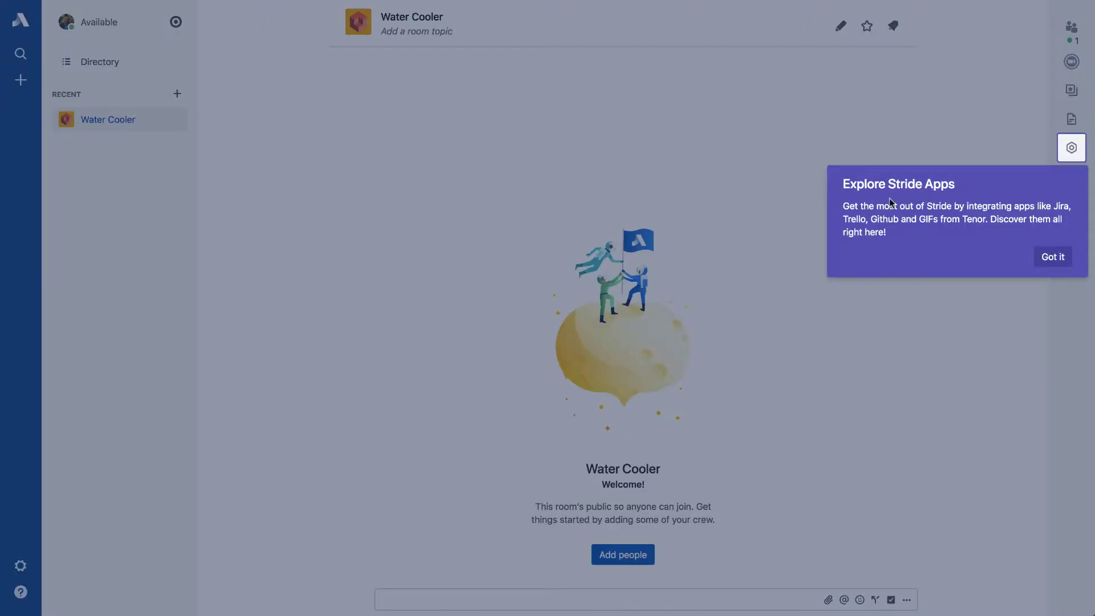
{"action": "left_click", "coordinate": [1053, 258]}
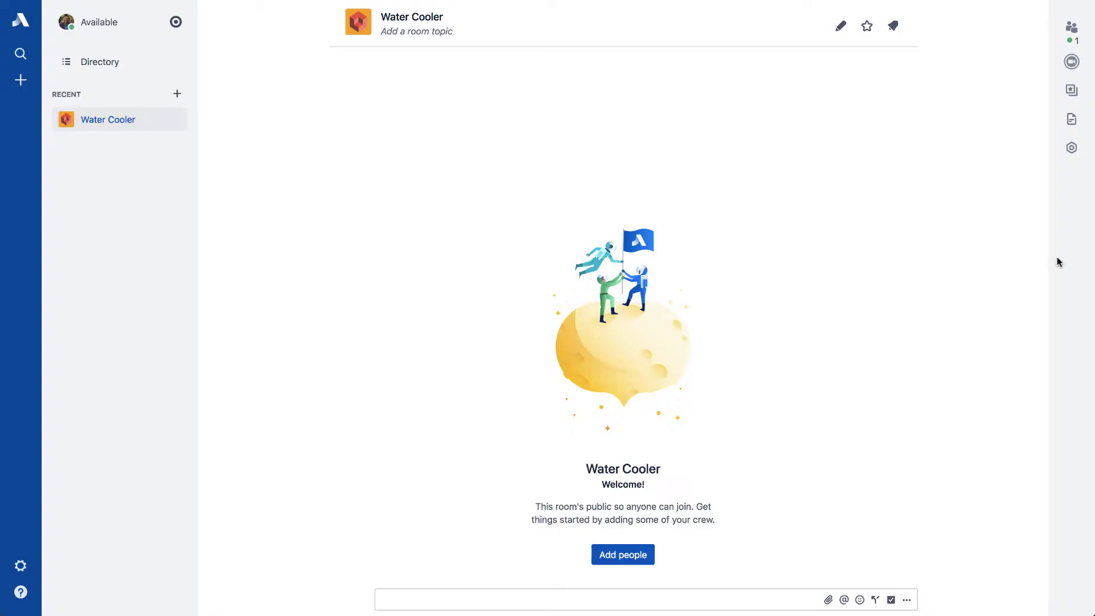
Show Water Cooler's apps and scroll through the 24 apps in Find new apps.
{"action": "left_click", "coordinate": [1071, 148]}
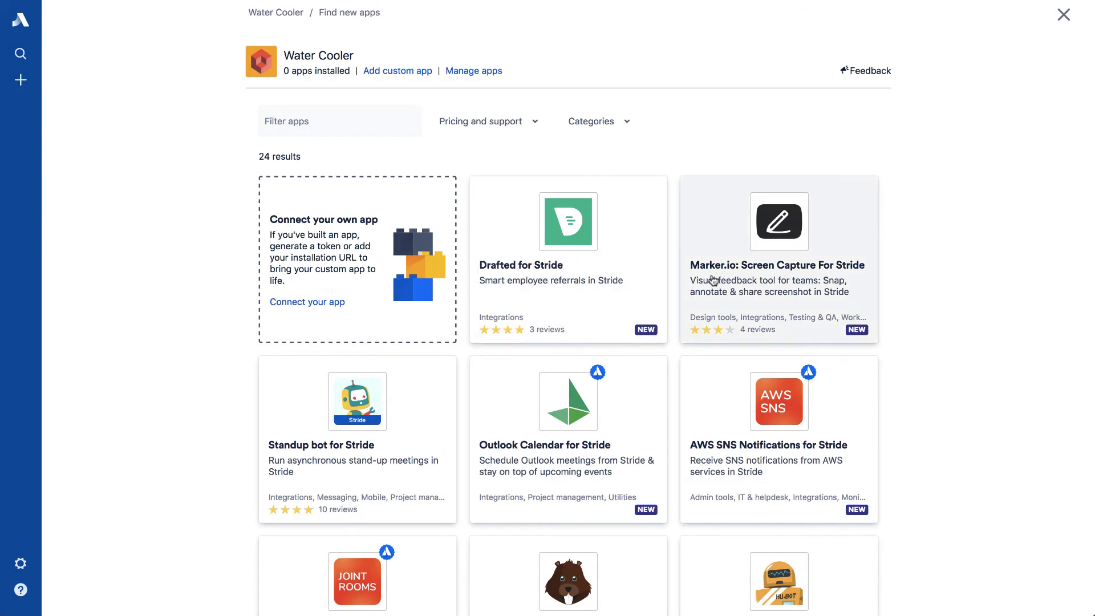
{"action": "scroll", "coordinate": [885, 276], "scroll_direction": "down", "scroll_amount": 5}
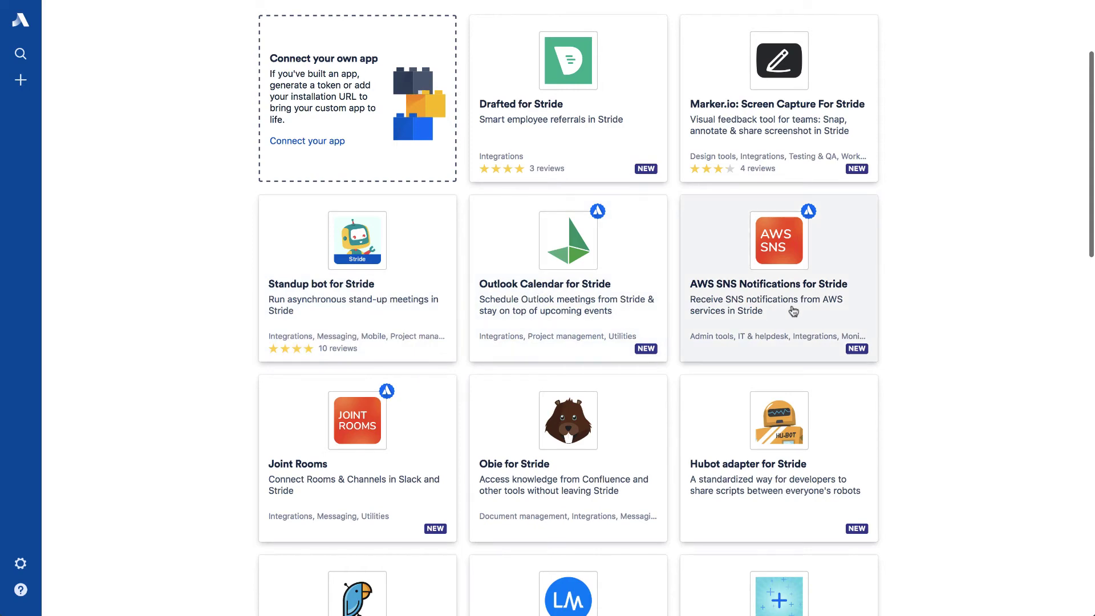
{"action": "scroll", "coordinate": [793, 311], "scroll_direction": "down", "scroll_amount": 4}
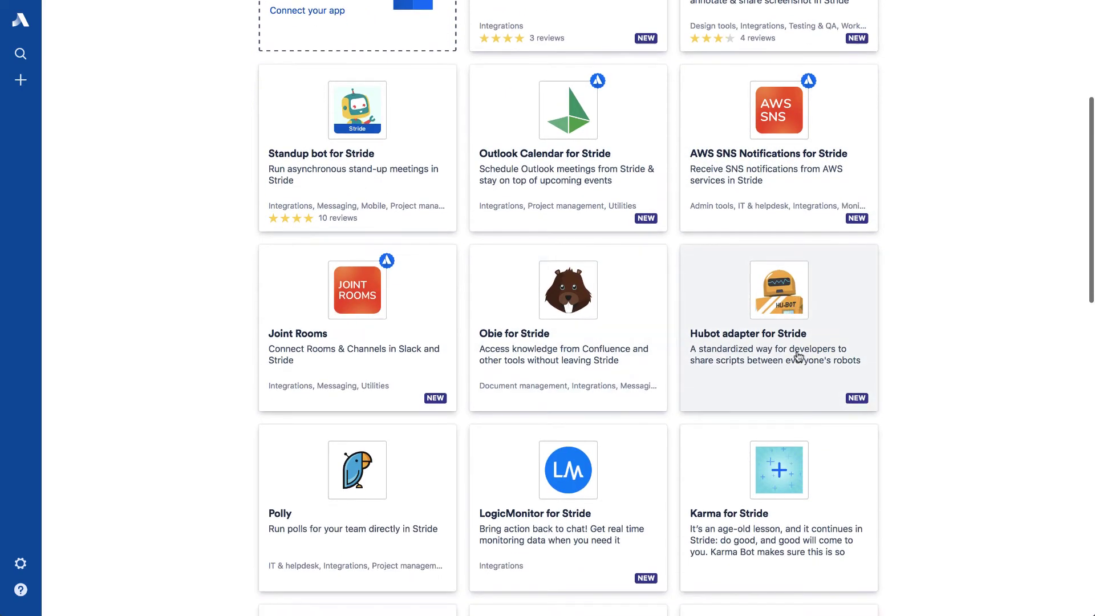
{"action": "scroll", "coordinate": [799, 356], "scroll_direction": "down", "scroll_amount": 11}
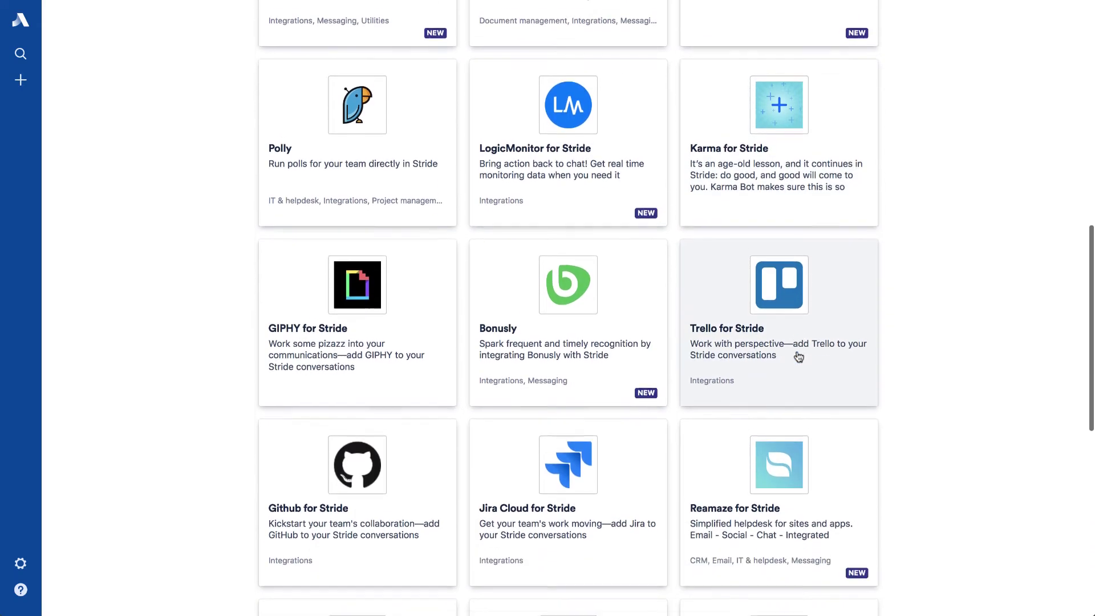
{"action": "scroll", "coordinate": [582, 341], "scroll_direction": "down", "scroll_amount": 6}
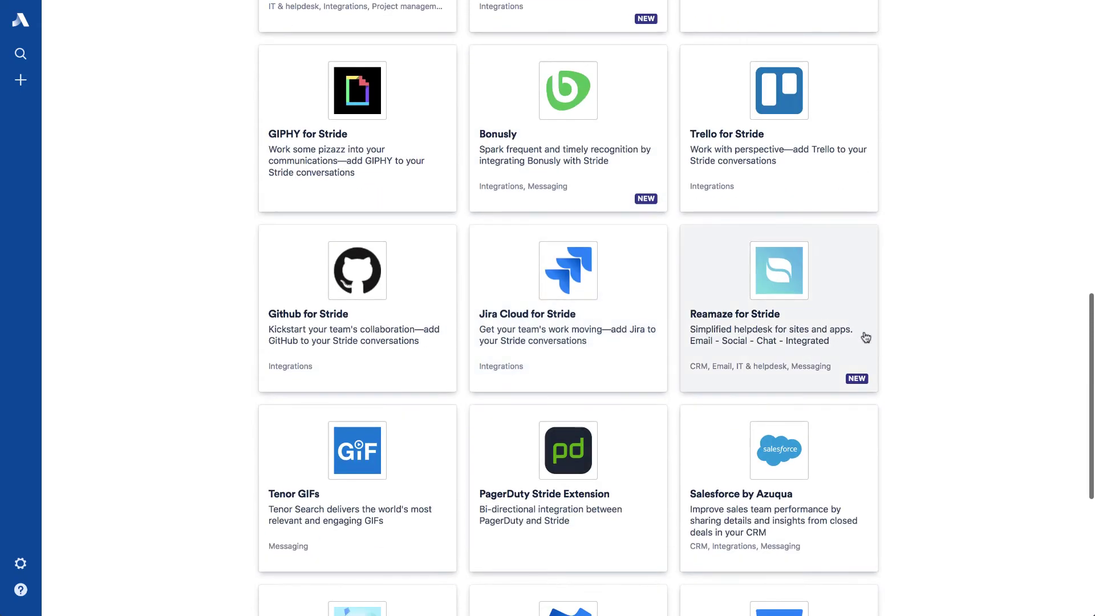
{"action": "scroll", "coordinate": [866, 337], "scroll_direction": "down", "scroll_amount": 5}
{"action": "scroll", "coordinate": [587, 377], "scroll_direction": "down", "scroll_amount": 3}
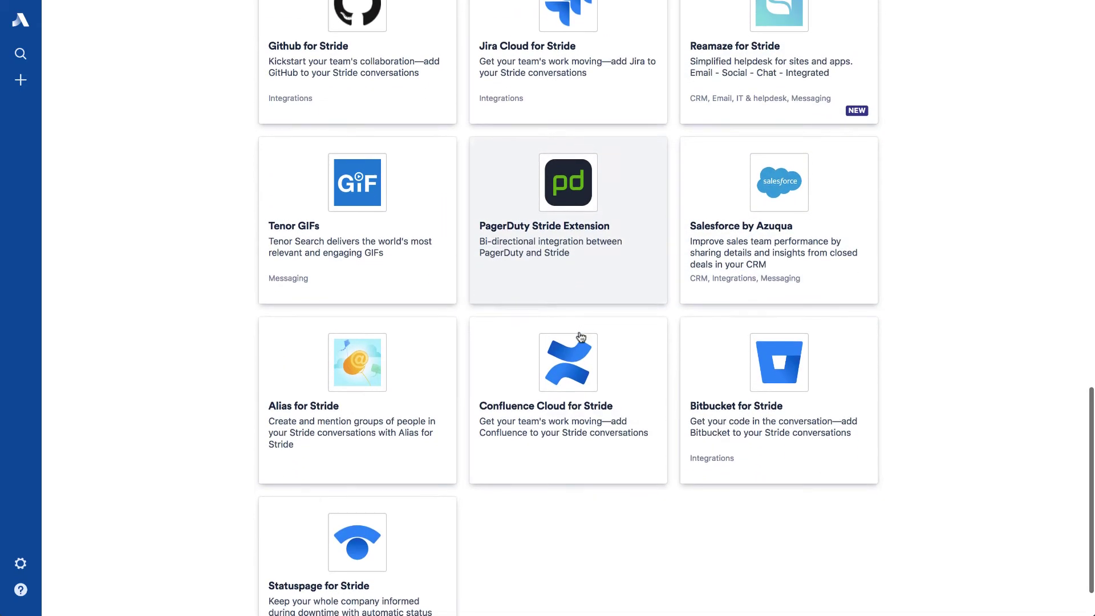
{"action": "scroll", "coordinate": [597, 423], "scroll_direction": "down", "scroll_amount": 2}
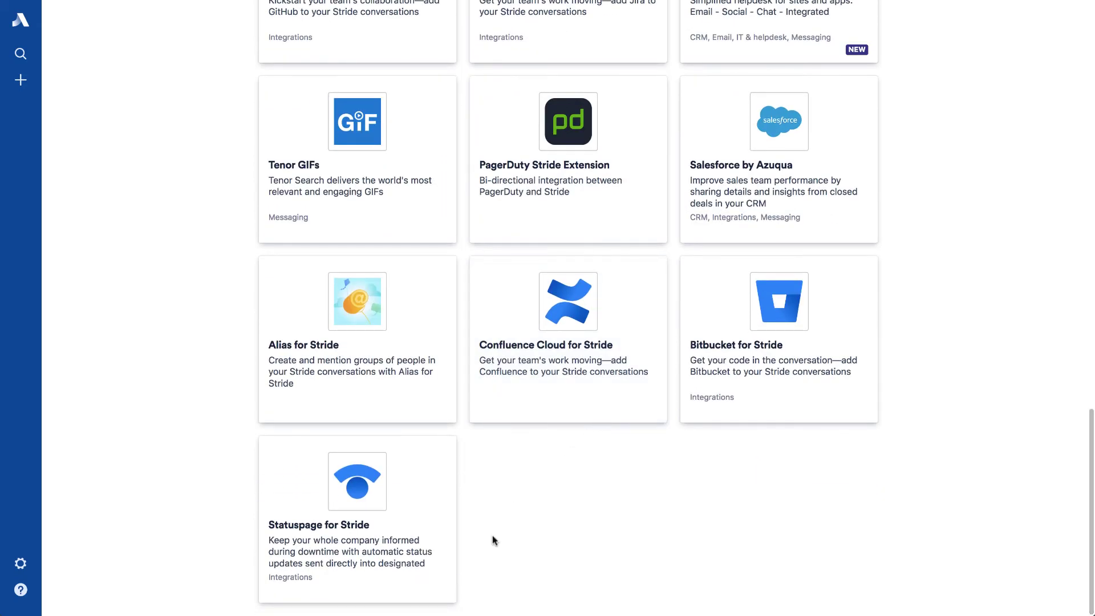
{"action": "scroll", "coordinate": [492, 535], "scroll_direction": "up", "scroll_amount": 15}
{"action": "scroll", "coordinate": [492, 535], "scroll_direction": "up", "scroll_amount": 8}
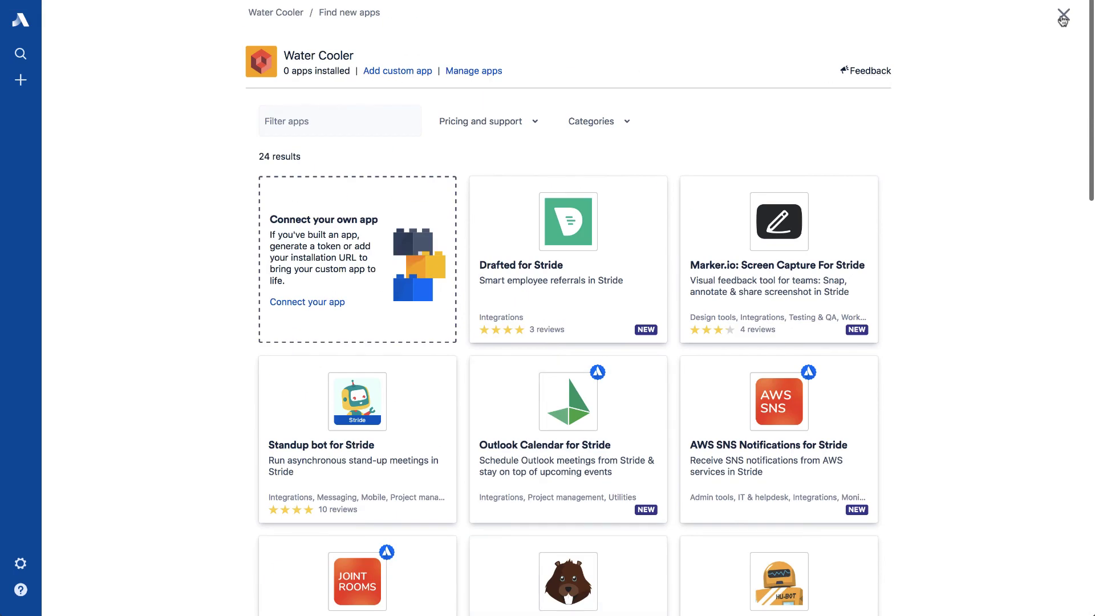
Leave the app catalogue and view Water Cooler's Files, Highlights, then People panels.
{"action": "key", "text": "Escape"}
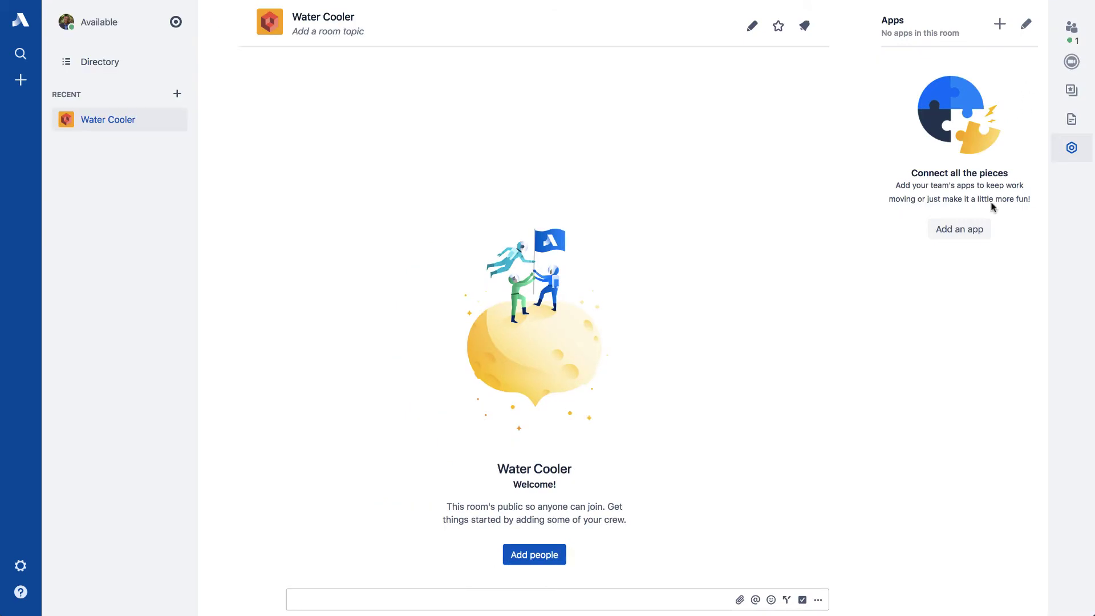
{"action": "left_click", "coordinate": [1072, 119]}
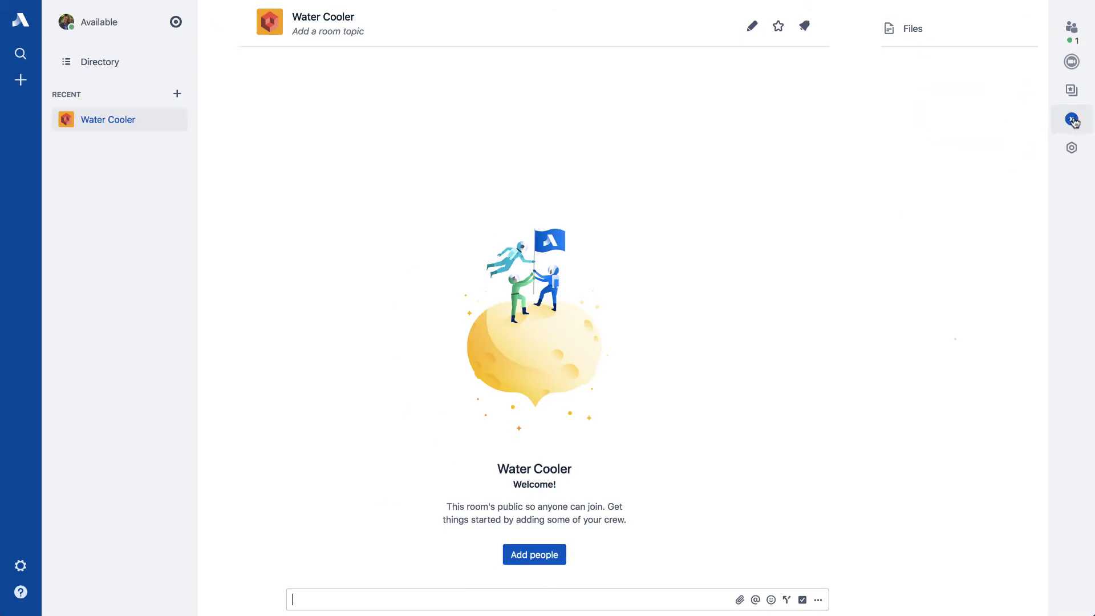
{"action": "left_click", "coordinate": [1073, 92]}
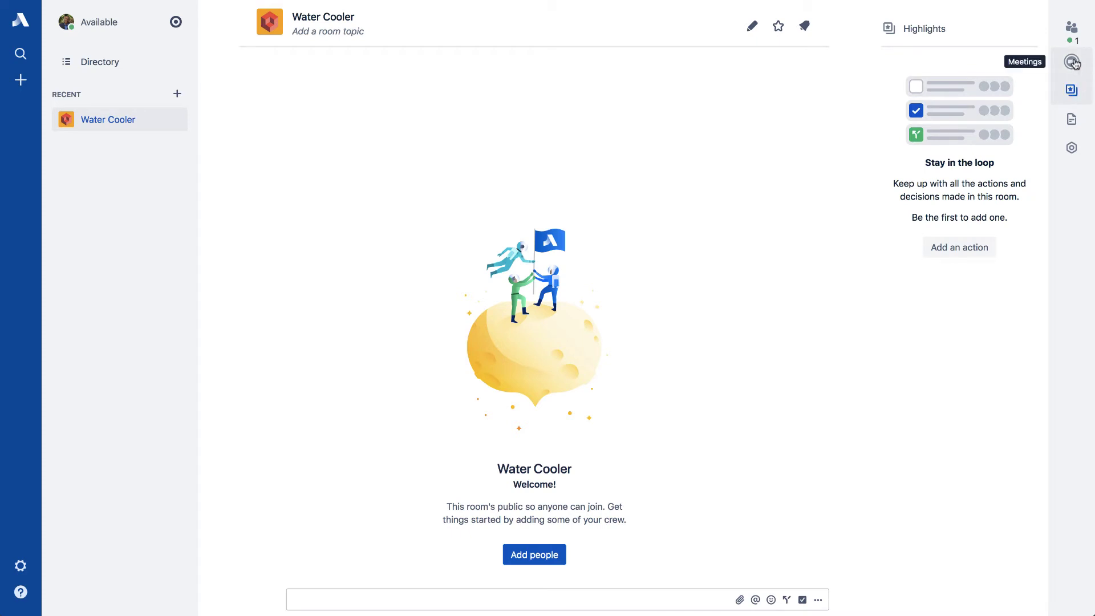
{"action": "left_click", "coordinate": [1071, 27]}
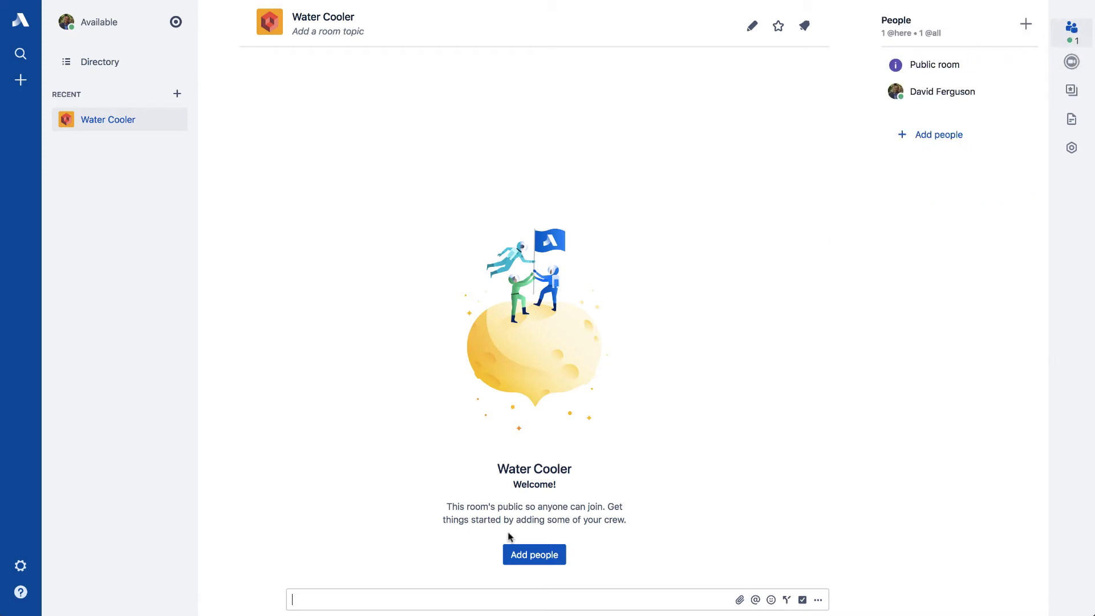
Post 'Hello or Goodbye' as a decision in Water Cooler.
{"action": "type", "text": "Hello"}
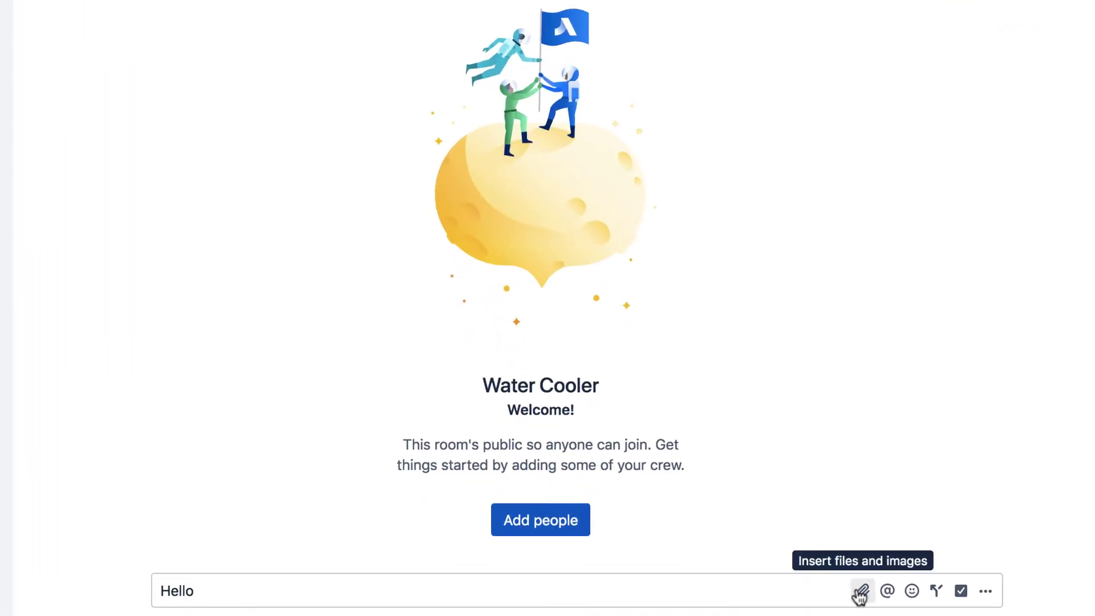
{"action": "left_click", "coordinate": [912, 593]}
{"action": "left_click", "coordinate": [912, 593]}
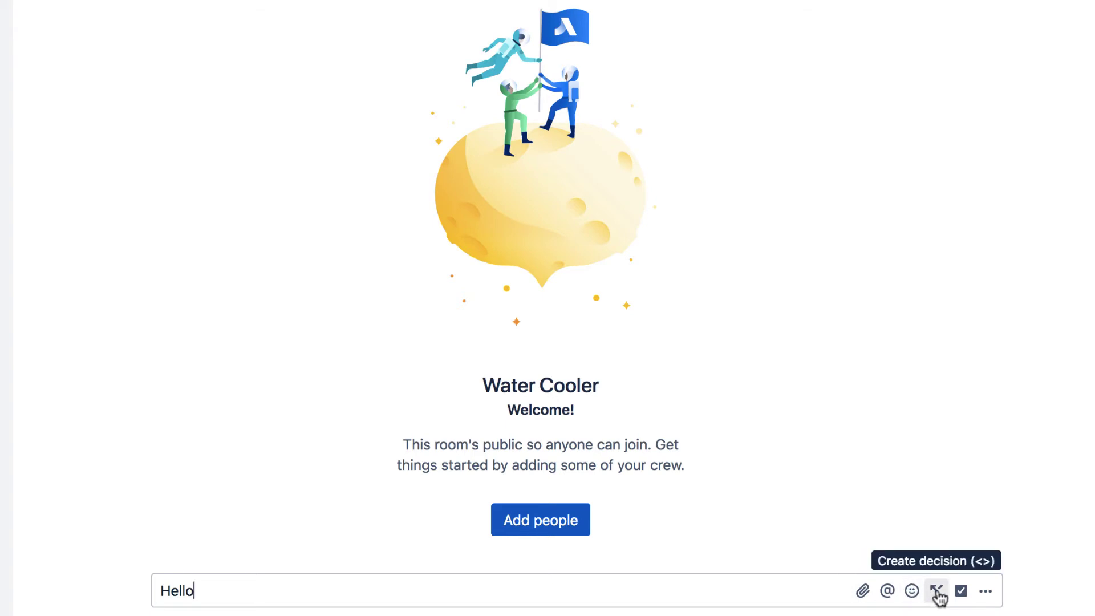
{"action": "left_click", "coordinate": [936, 591]}
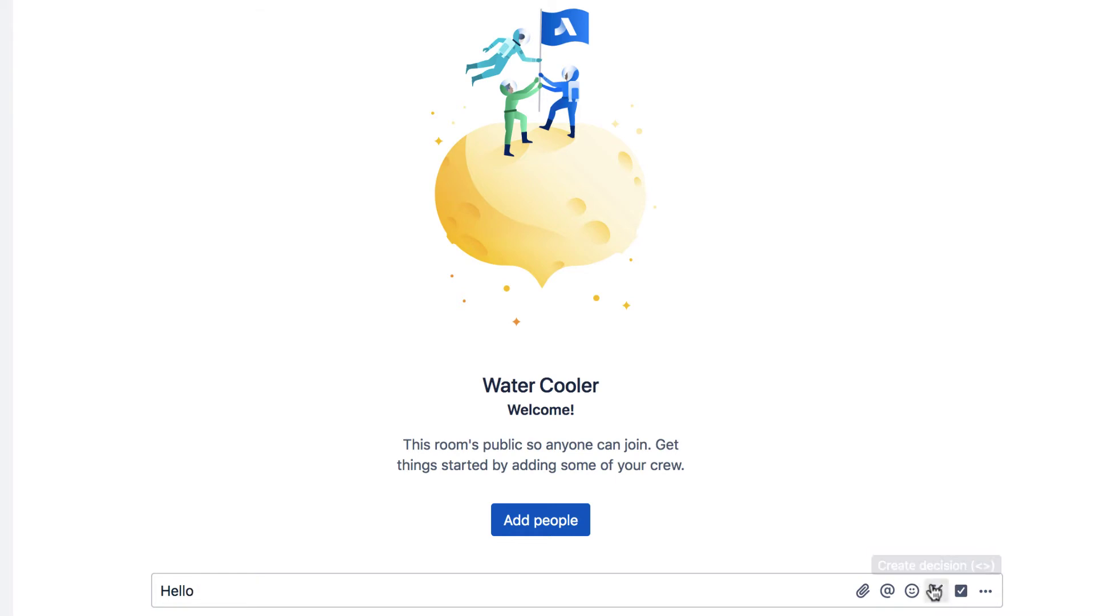
{"action": "left_click", "coordinate": [935, 591]}
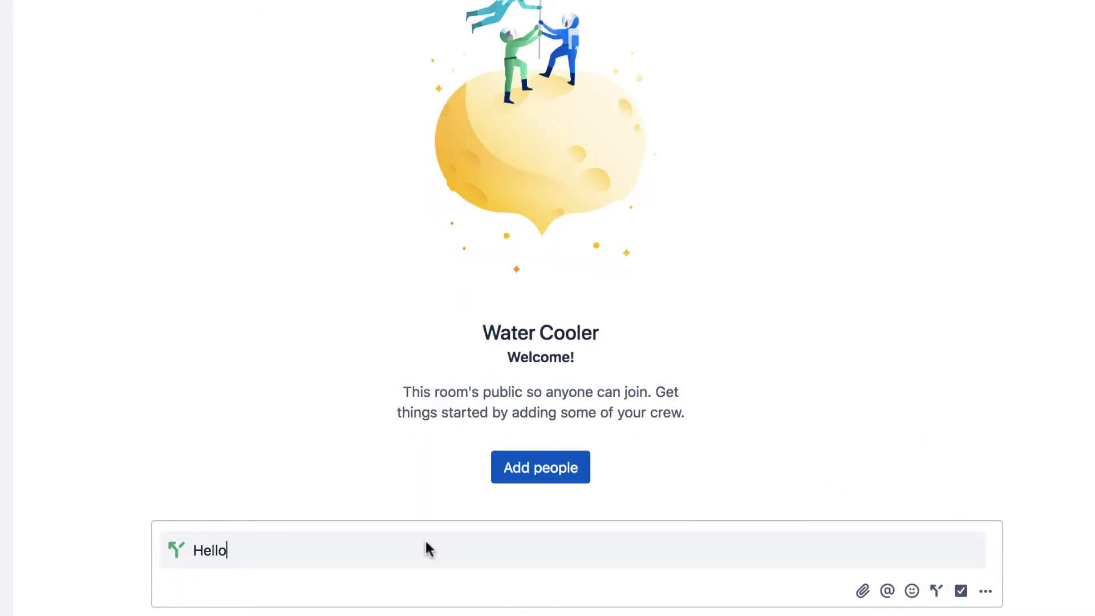
{"action": "type", "text": "or Googb"}
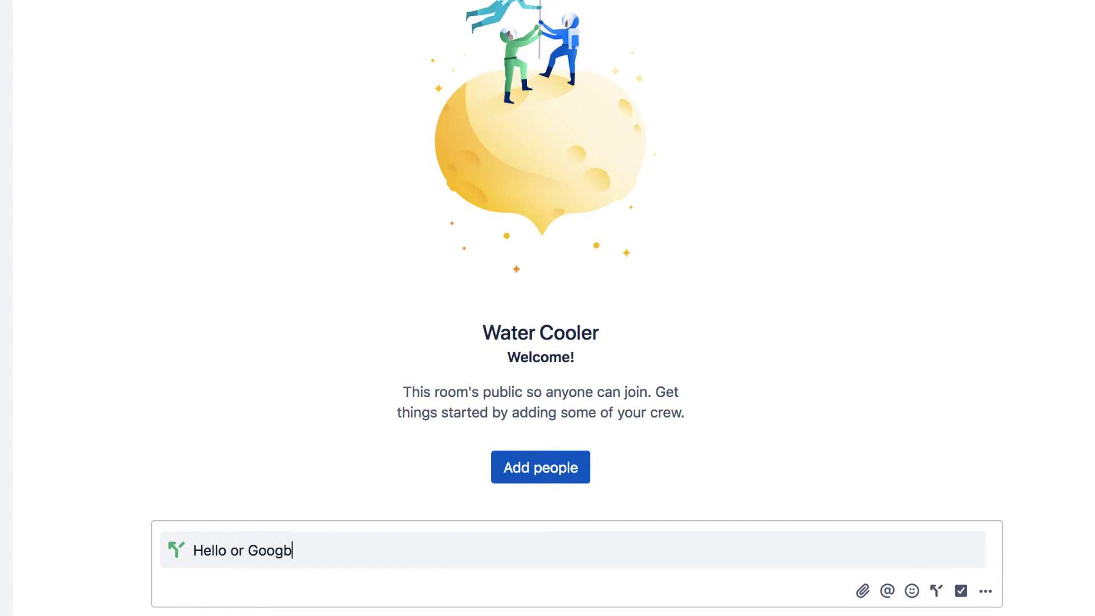
{"action": "type", "text": "ye"}
{"action": "key", "text": "Return"}
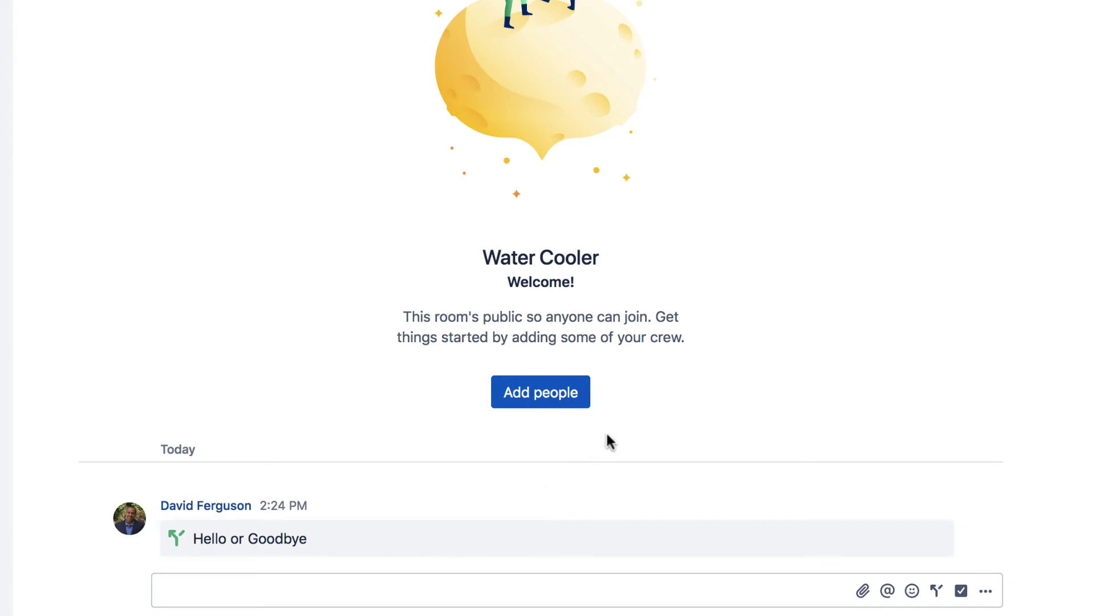
Post a 'Checklist' action item, then open and close the composer's extra options menu.
{"action": "left_click", "coordinate": [961, 592]}
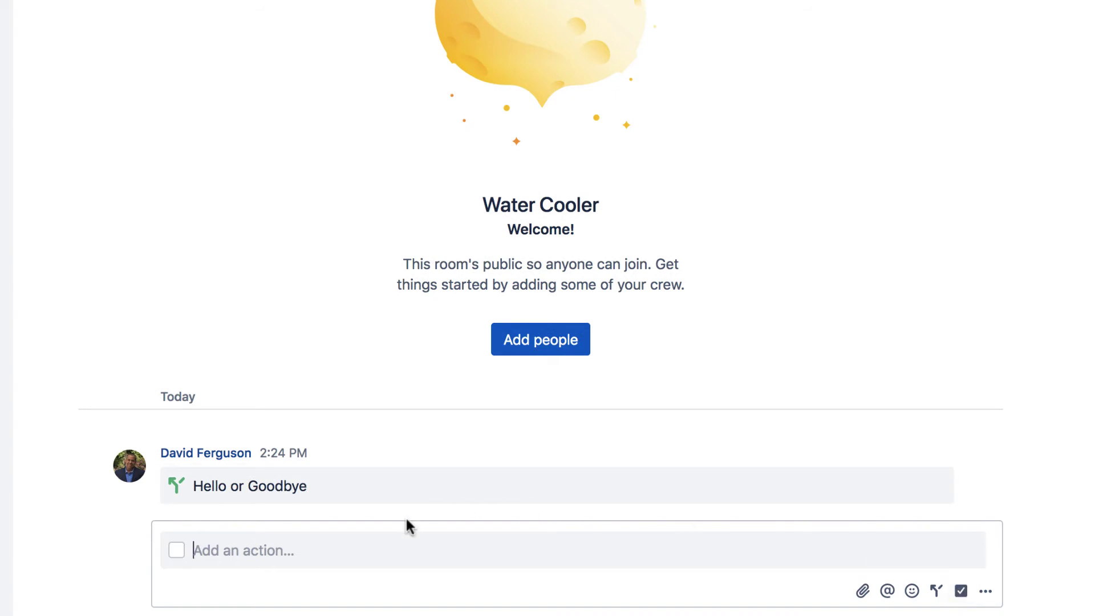
{"action": "type", "text": "Checking"}
{"action": "key", "text": "BackSpace"}
{"action": "key", "text": "BackSpace"}
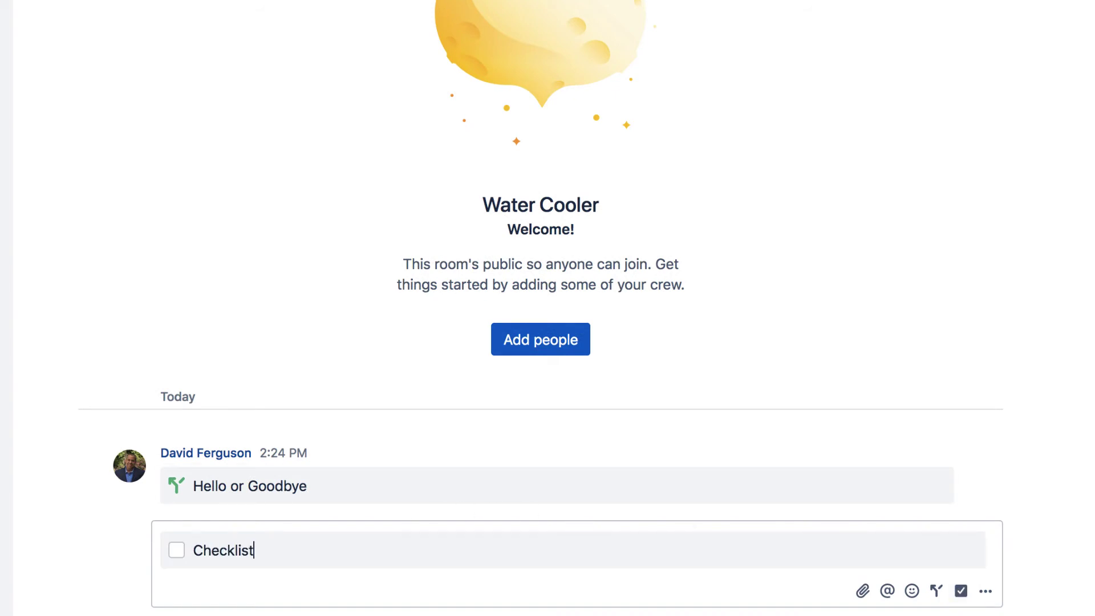
{"action": "type", "text": "ist"}
{"action": "key", "text": "Return"}
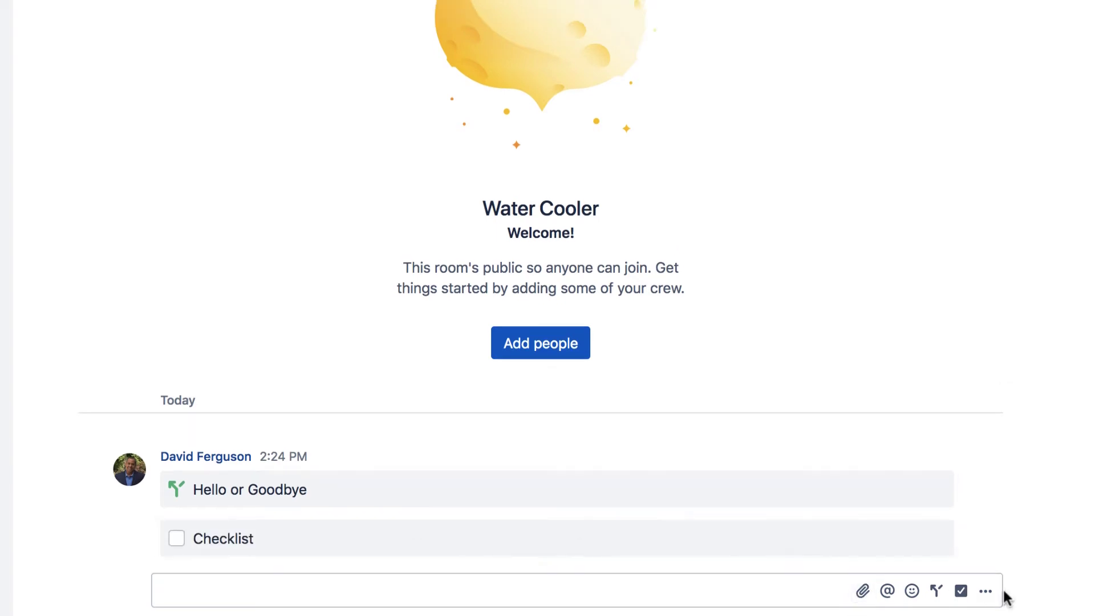
{"action": "left_click", "coordinate": [986, 592]}
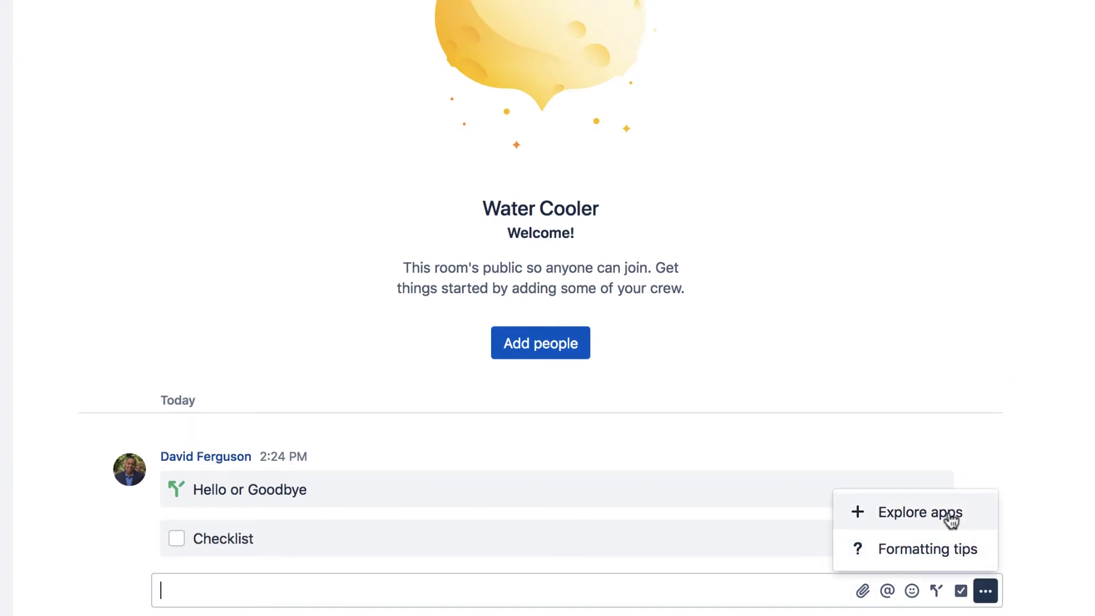
{"action": "left_click", "coordinate": [418, 588]}
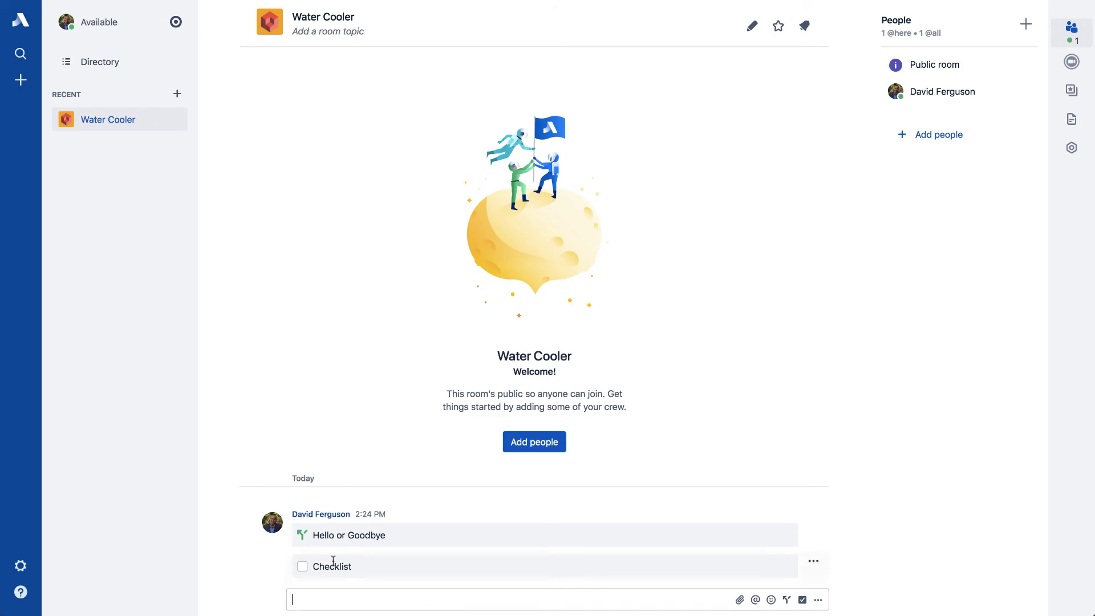
Browse the Notifications, Admin and Profile settings tabs, ending on Admin's invite-users form.
{"action": "left_click", "coordinate": [27, 567]}
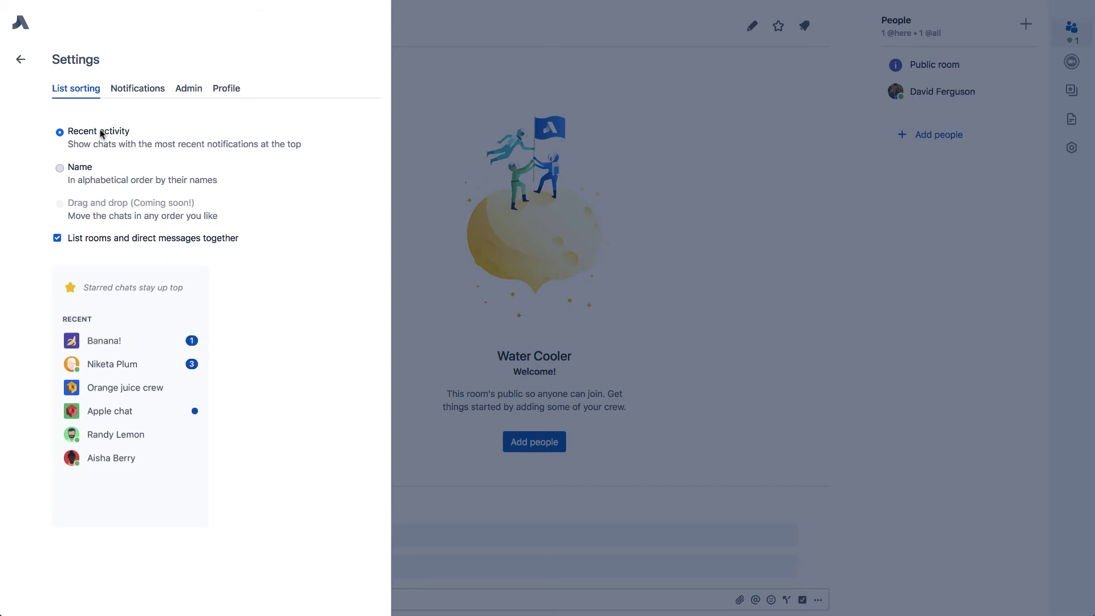
{"action": "left_click", "coordinate": [142, 91]}
{"action": "left_click", "coordinate": [192, 91]}
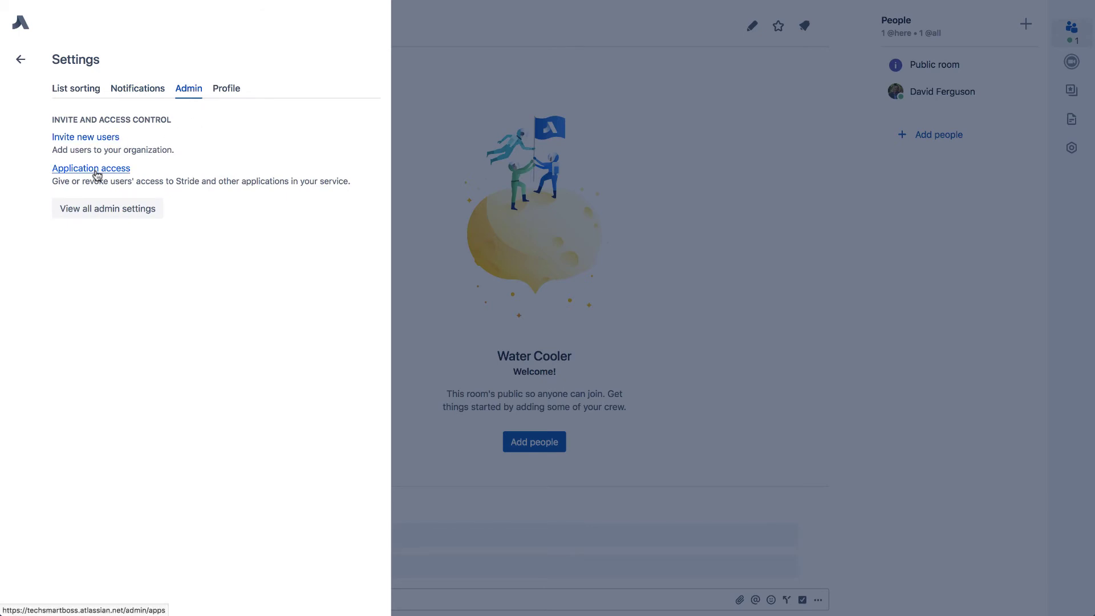
{"action": "left_click", "coordinate": [224, 89]}
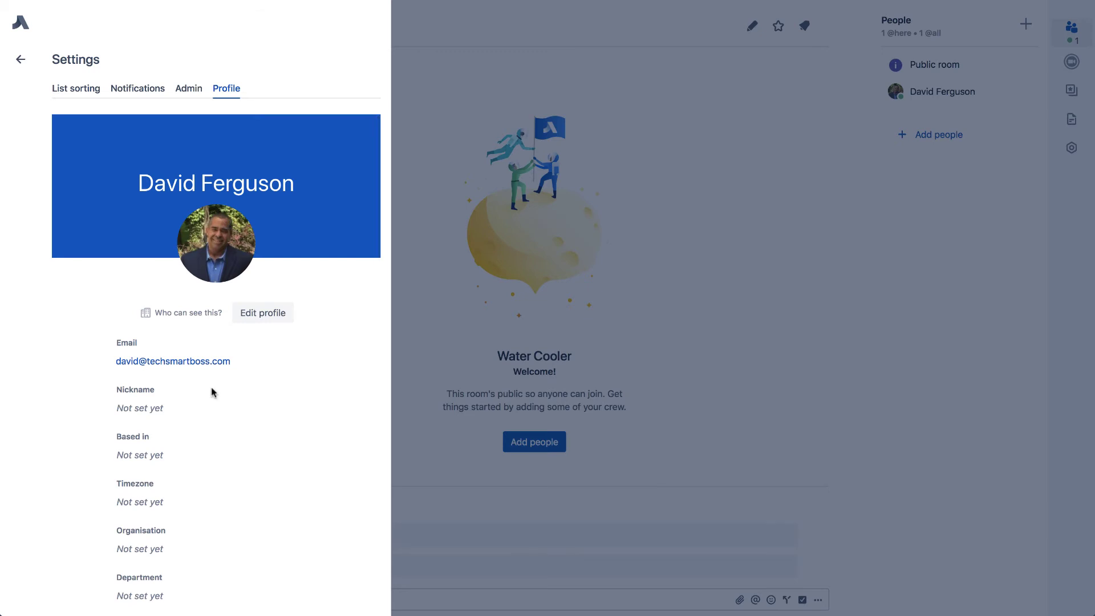
{"action": "scroll", "coordinate": [213, 391], "scroll_direction": "down", "scroll_amount": 2}
{"action": "scroll", "coordinate": [212, 391], "scroll_direction": "up", "scroll_amount": 2}
{"action": "left_click", "coordinate": [187, 89]}
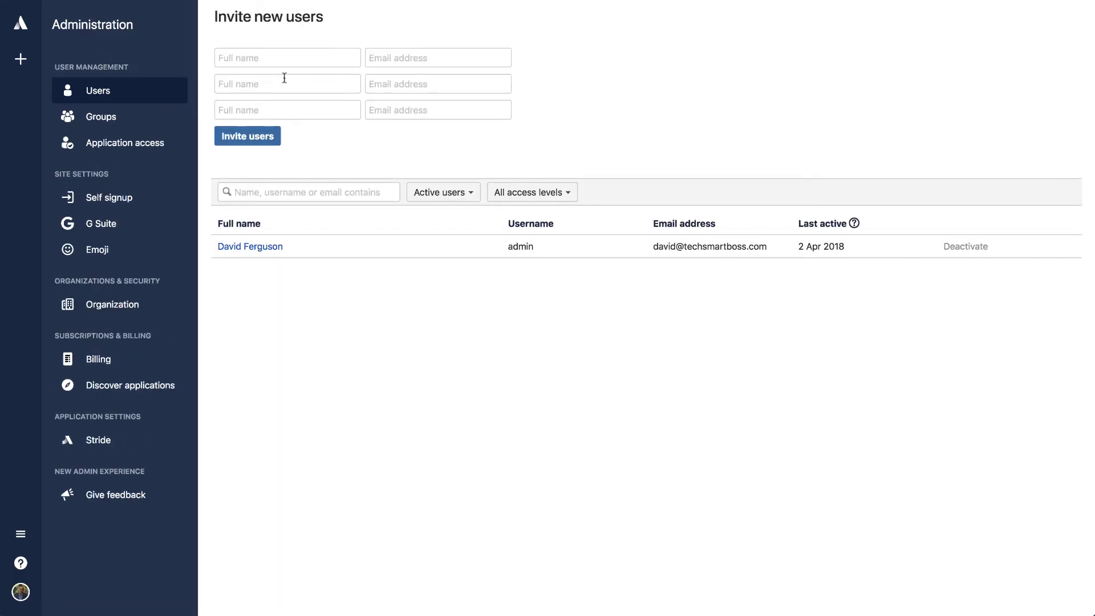
Review the Groups, Application access and Organization admin pages, then scroll Discover applications.
{"action": "left_click", "coordinate": [103, 120]}
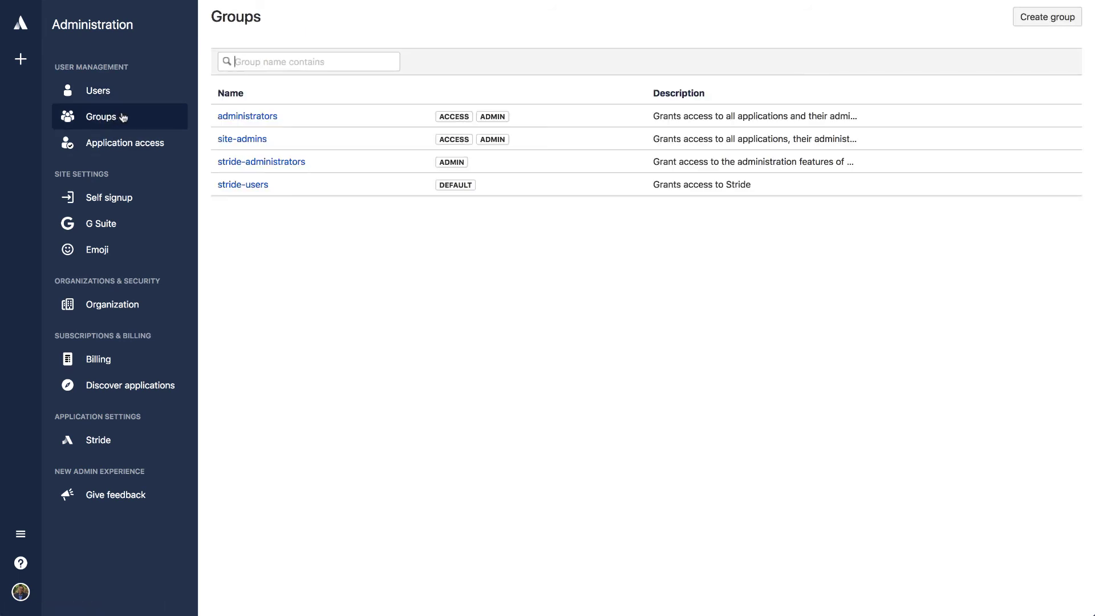
{"action": "left_click", "coordinate": [130, 143]}
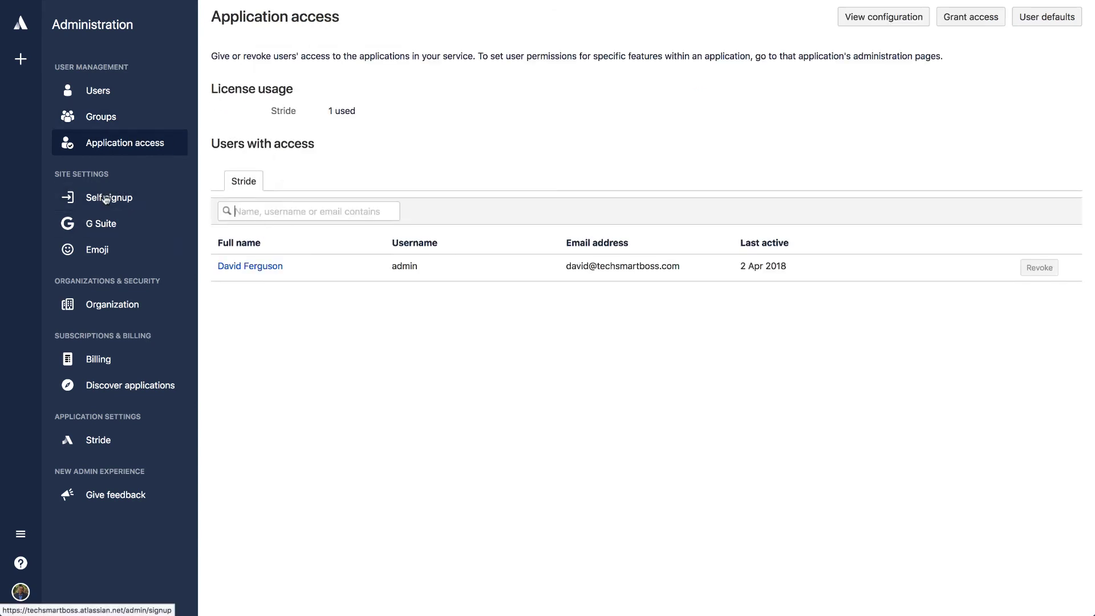
{"action": "left_click", "coordinate": [102, 308]}
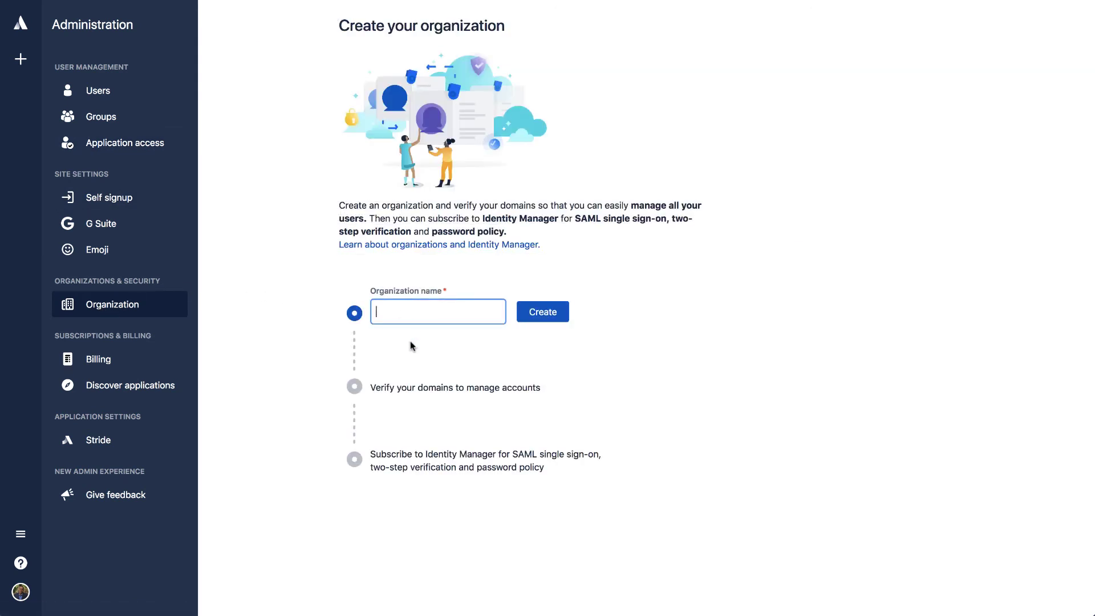
{"action": "left_click", "coordinate": [105, 387]}
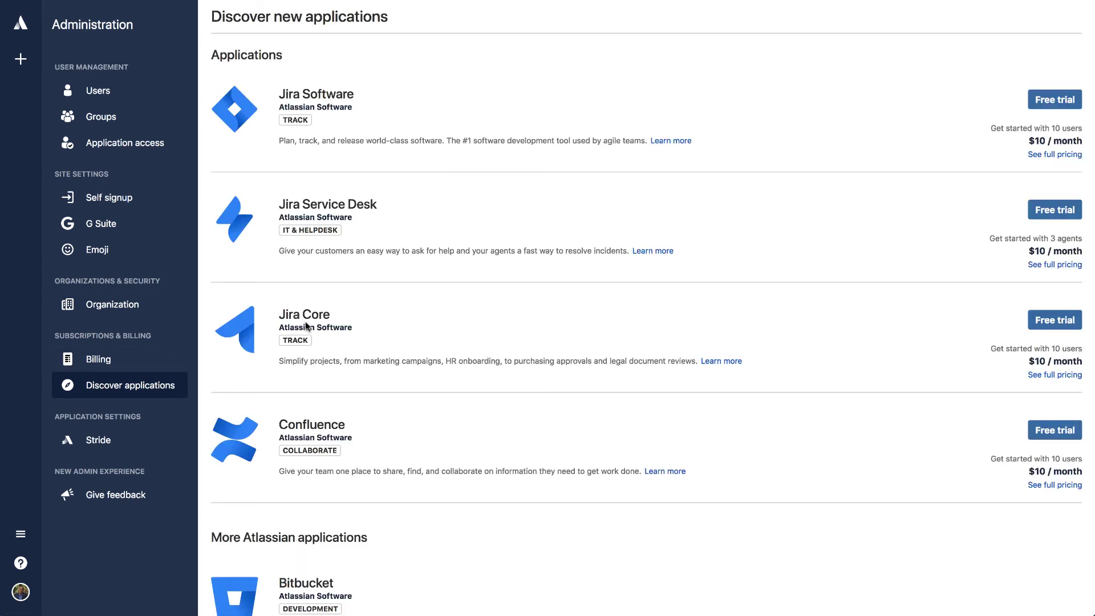
{"action": "scroll", "coordinate": [593, 285], "scroll_direction": "down", "scroll_amount": 2}
{"action": "scroll", "coordinate": [655, 297], "scroll_direction": "up", "scroll_amount": 2}
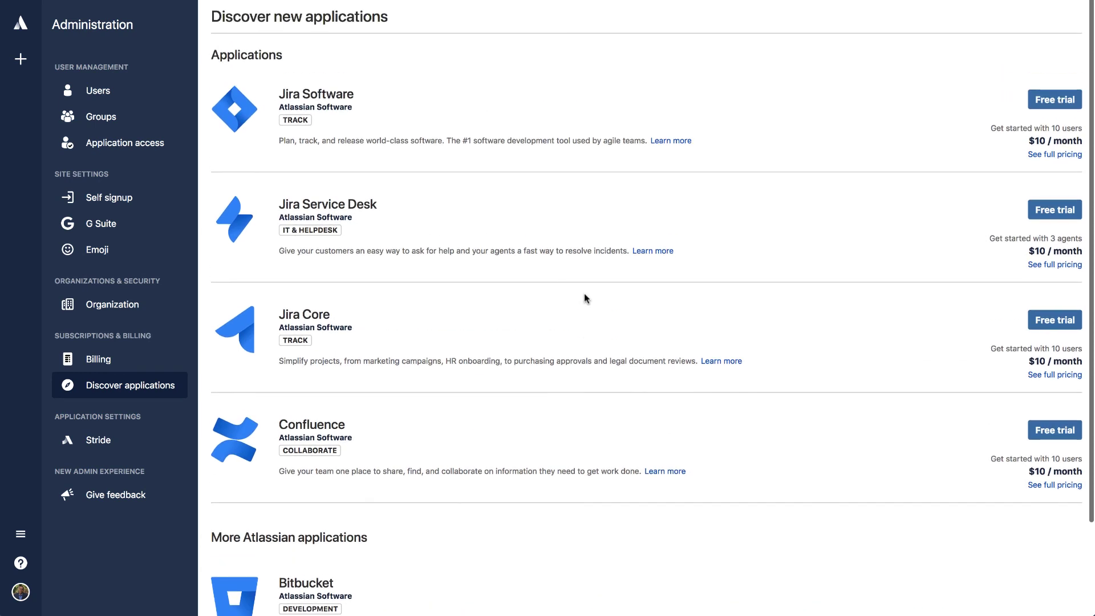
{"action": "scroll", "coordinate": [379, 256], "scroll_direction": "down", "scroll_amount": 3}
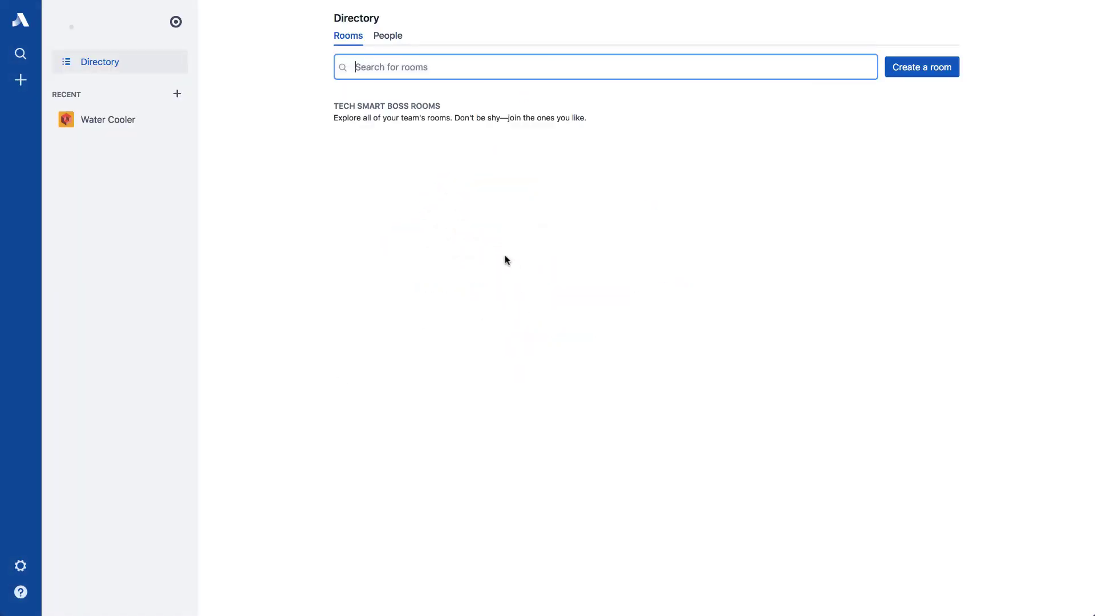
Dismiss the create-new panel and reopen the Water Cooler room from the sidebar.
{"action": "left_click", "coordinate": [22, 80]}
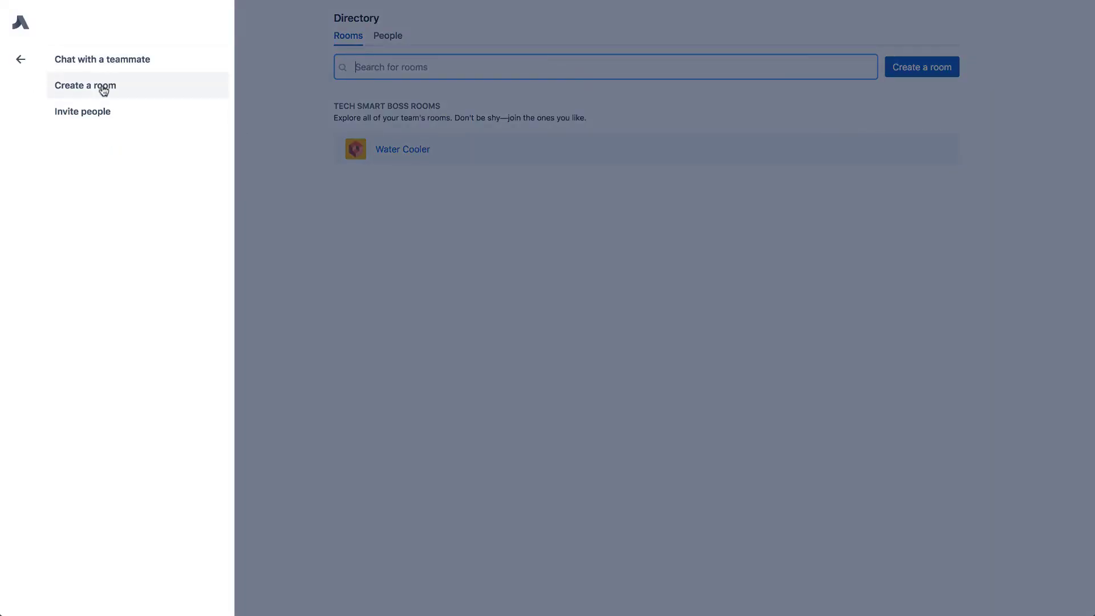
{"action": "left_click", "coordinate": [20, 62]}
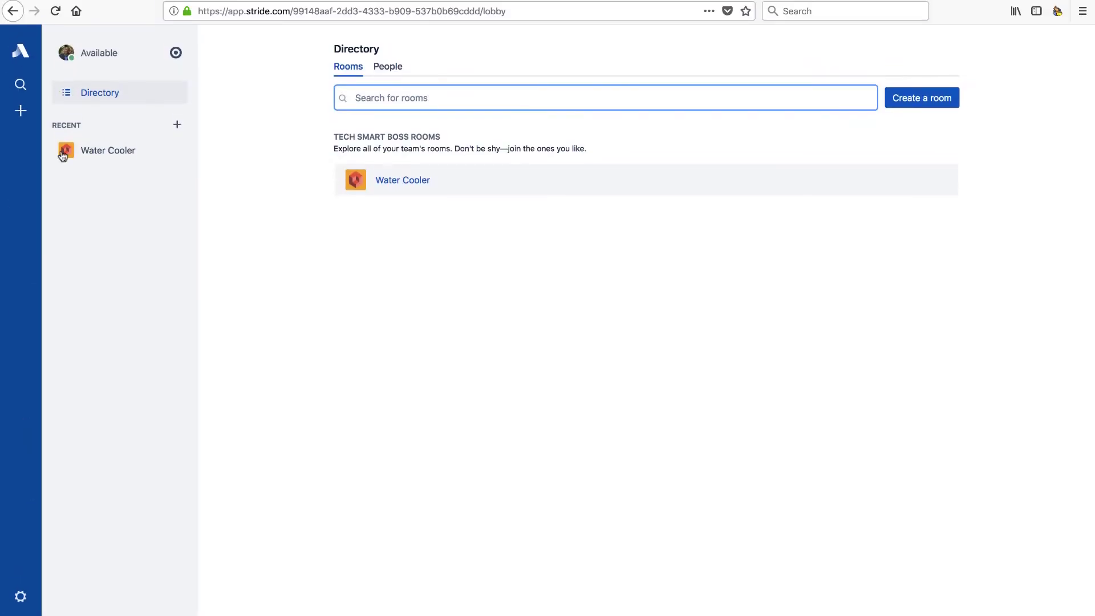
{"action": "left_click", "coordinate": [91, 178]}
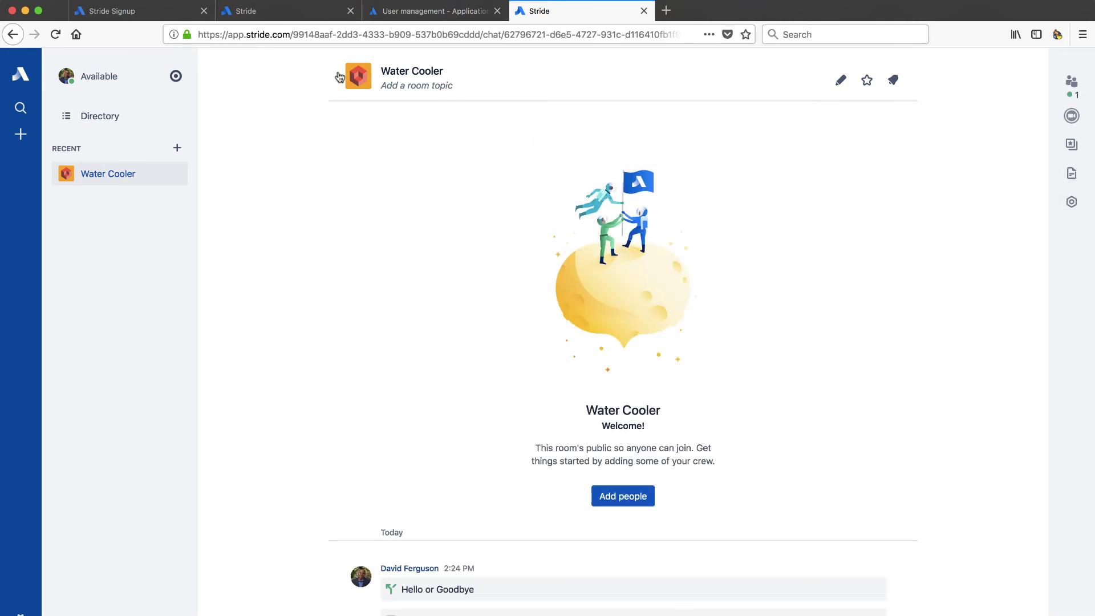
{"action": "left_click", "coordinate": [153, 16]}
{"action": "left_click", "coordinate": [245, 12]}
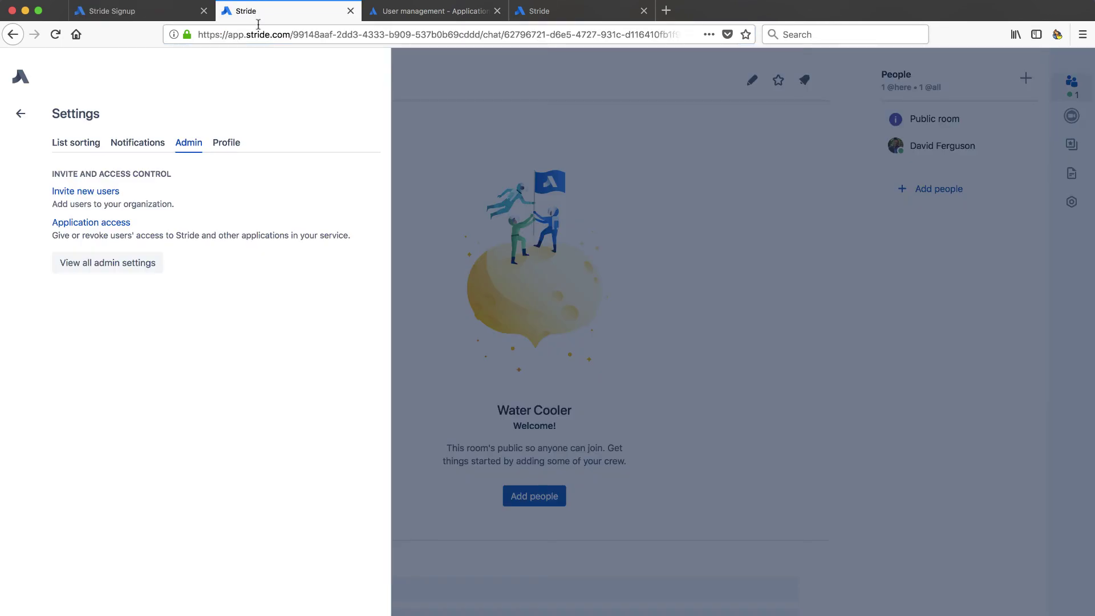
{"action": "left_click", "coordinate": [553, 13]}
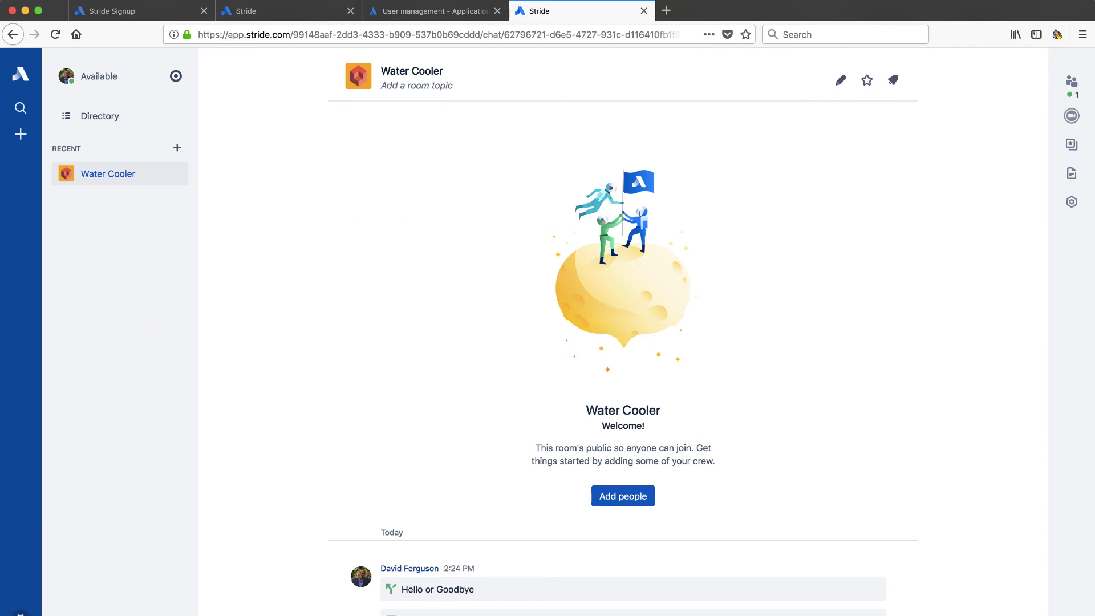
{"action": "left_click", "coordinate": [435, 13]}
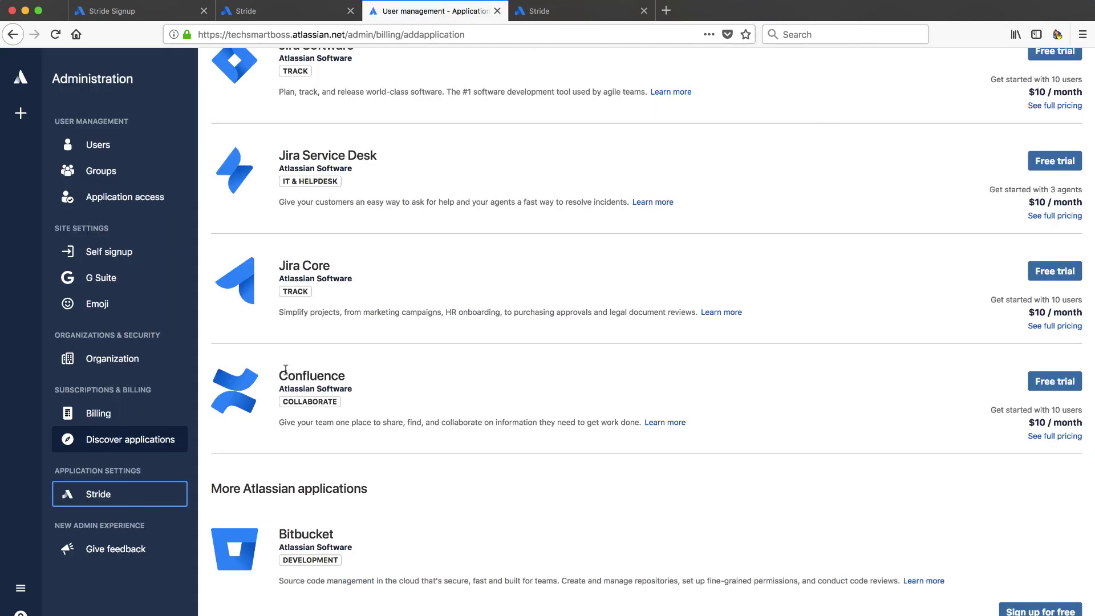
{"action": "scroll", "coordinate": [291, 530], "scroll_direction": "up", "scroll_amount": 1}
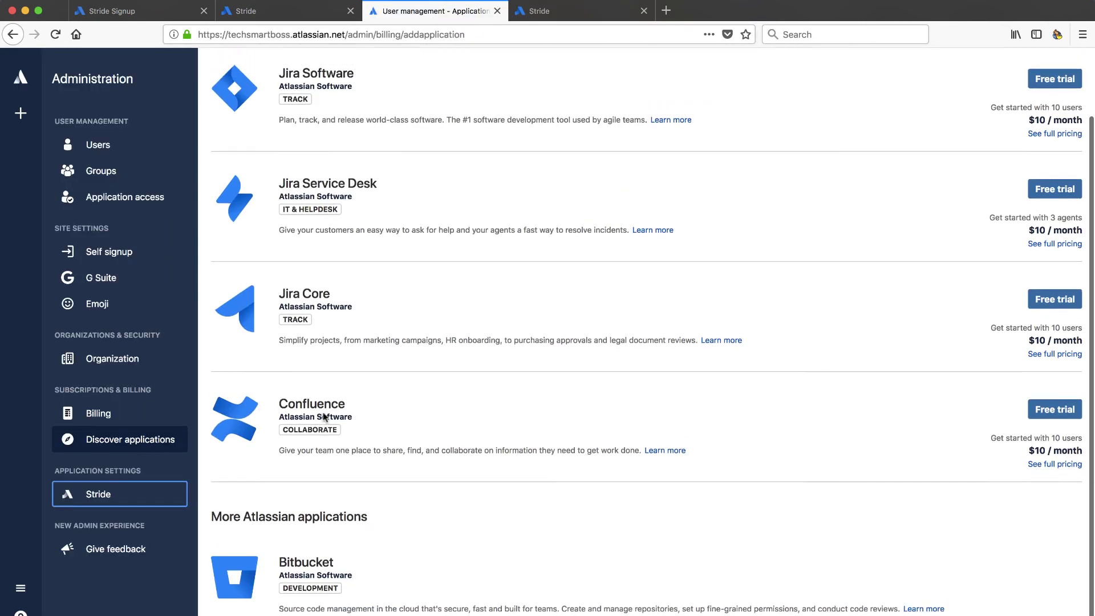
{"action": "left_click", "coordinate": [584, 17]}
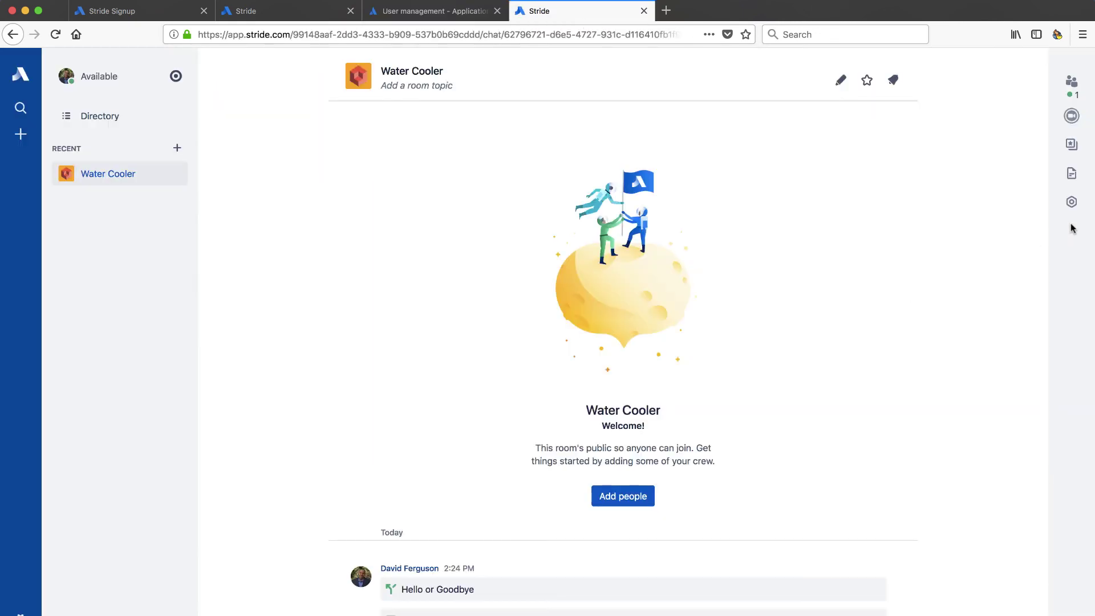
Open the room's app marketplace and inspect the Add custom app form twice without saving.
{"action": "left_click", "coordinate": [1073, 203]}
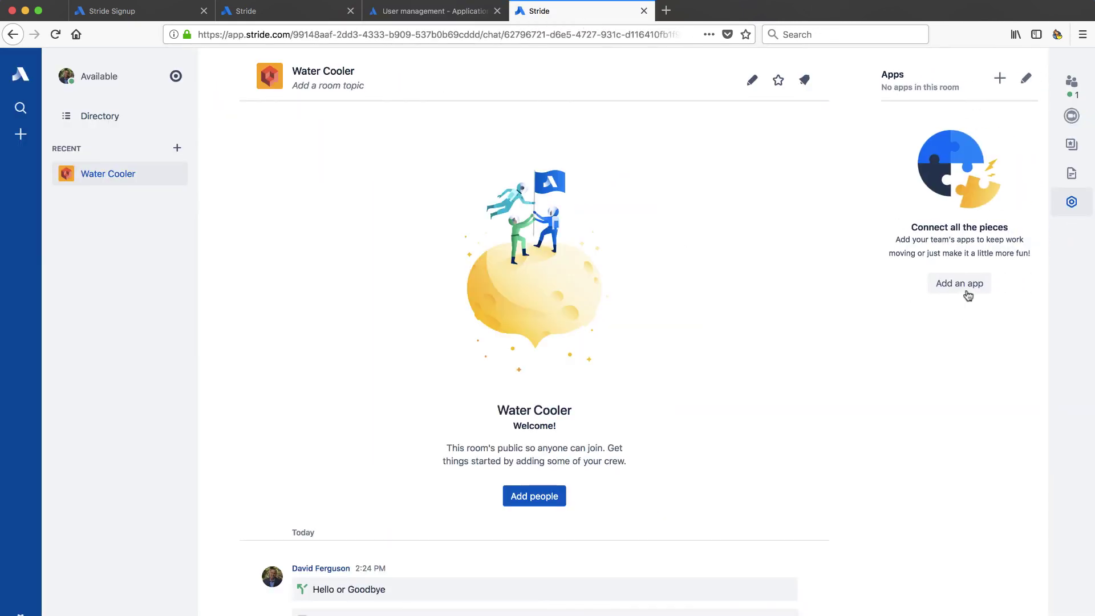
{"action": "left_click", "coordinate": [966, 288]}
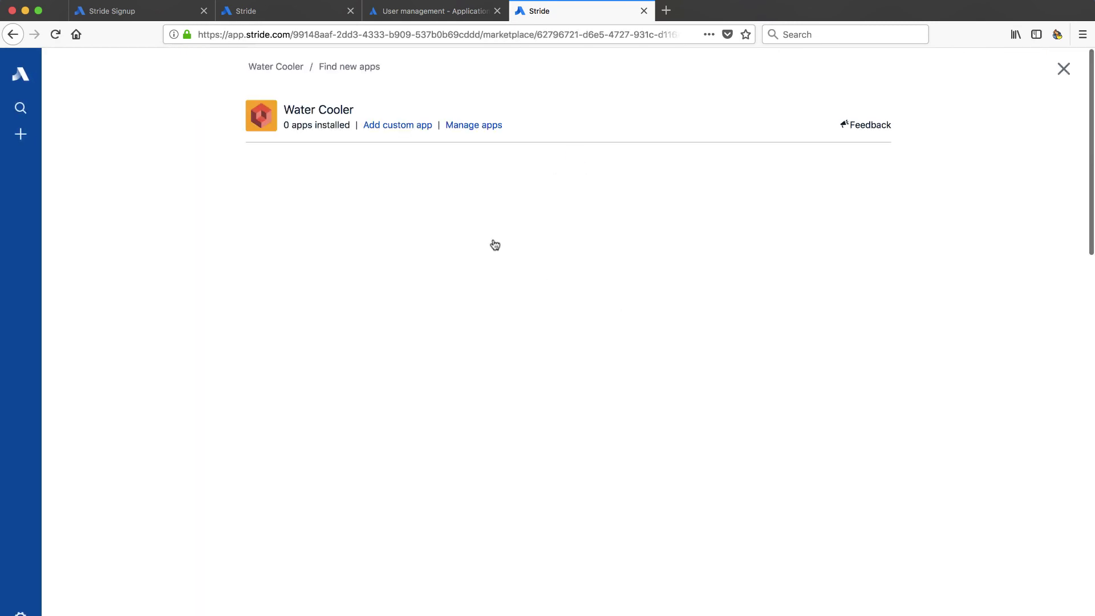
{"action": "left_click", "coordinate": [404, 126]}
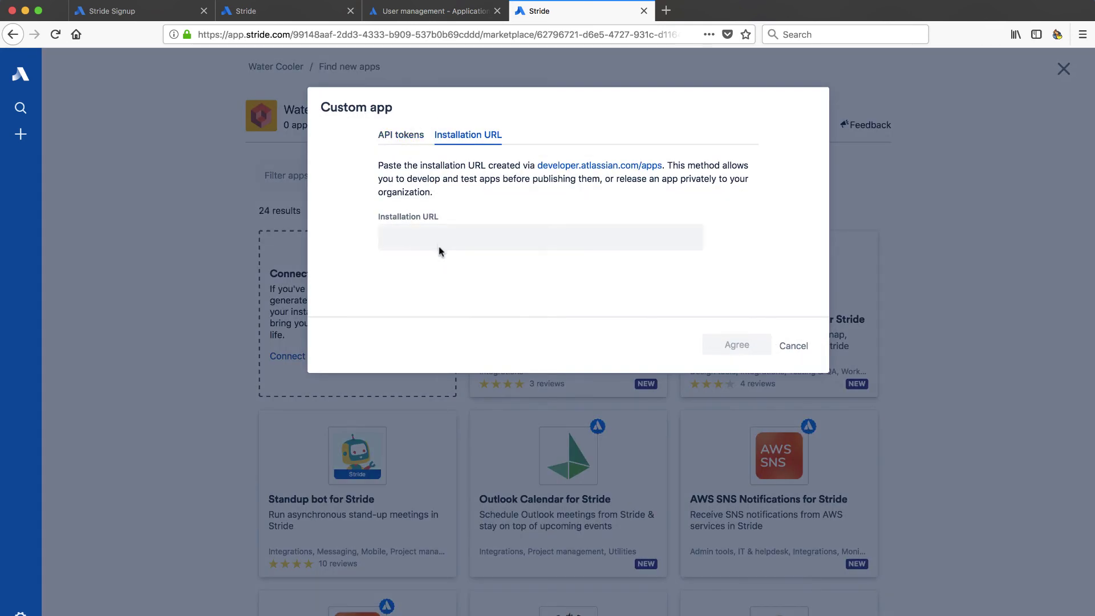
{"action": "left_click", "coordinate": [399, 135]}
{"action": "left_click", "coordinate": [399, 223]}
{"action": "left_click", "coordinate": [468, 135]}
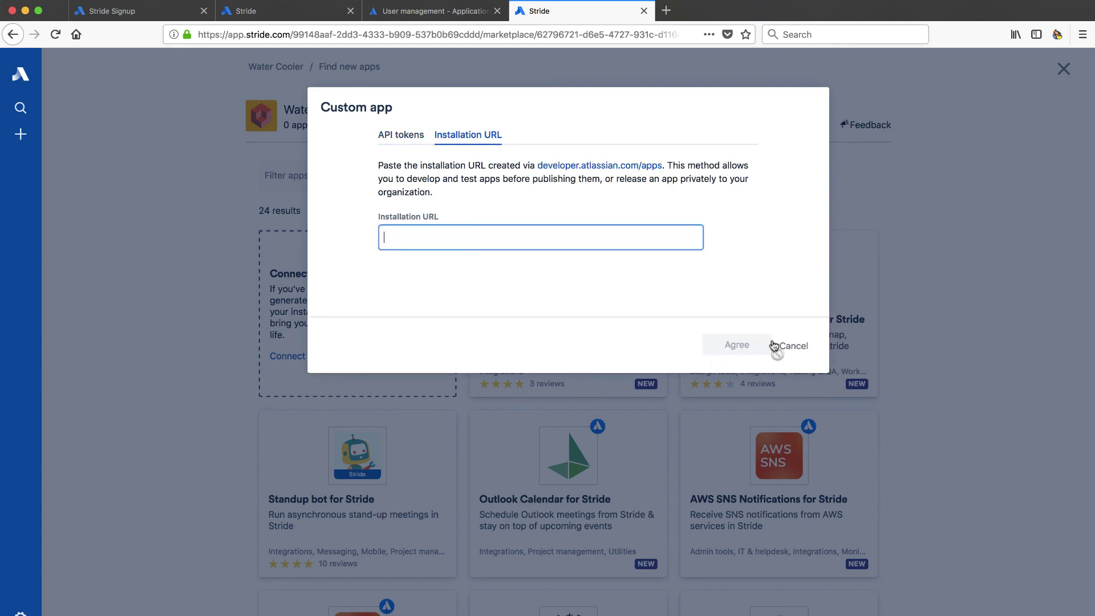
{"action": "left_click", "coordinate": [793, 345]}
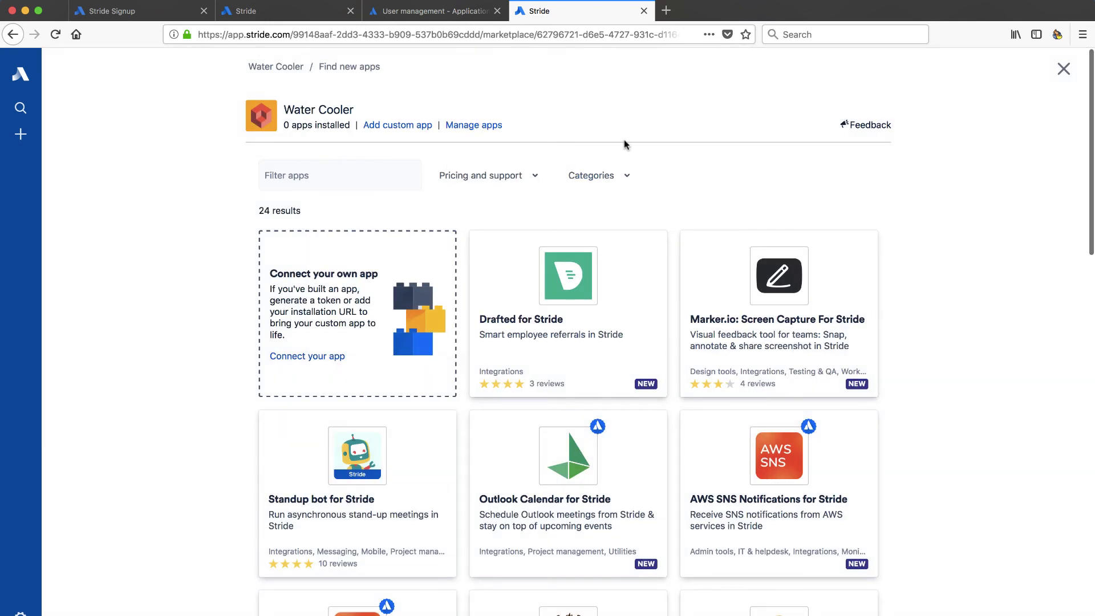
{"action": "left_click", "coordinate": [393, 127]}
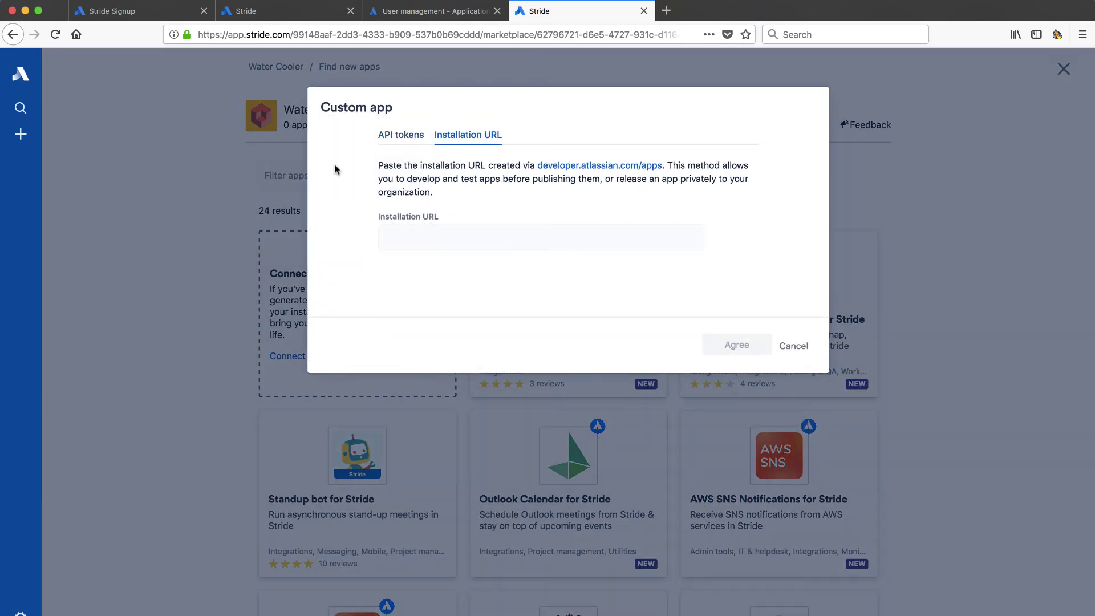
{"action": "left_click", "coordinate": [794, 346]}
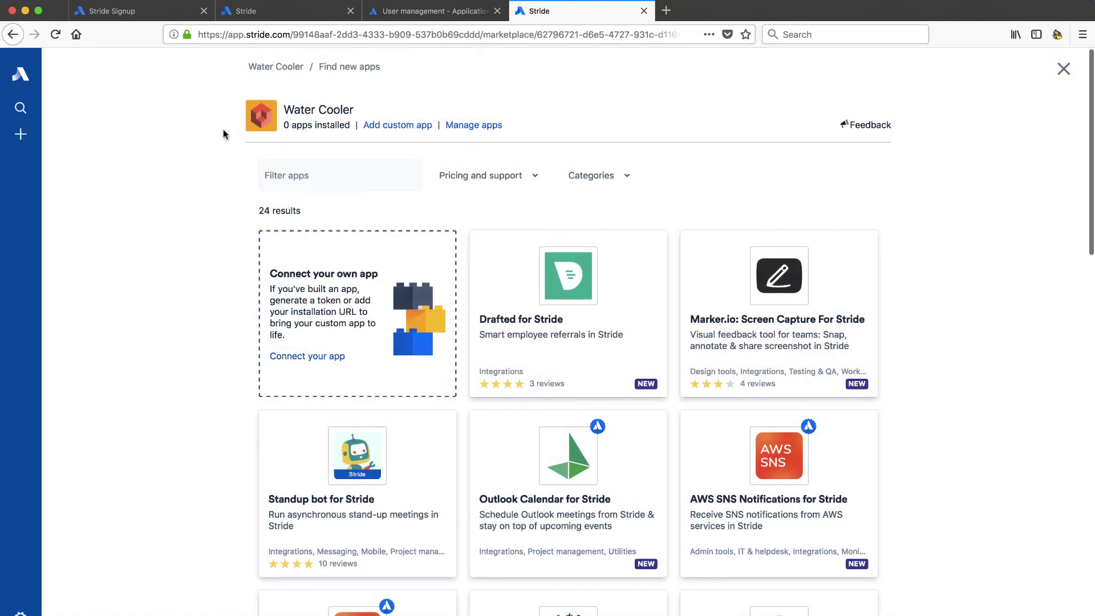
{"action": "left_click", "coordinate": [20, 108]}
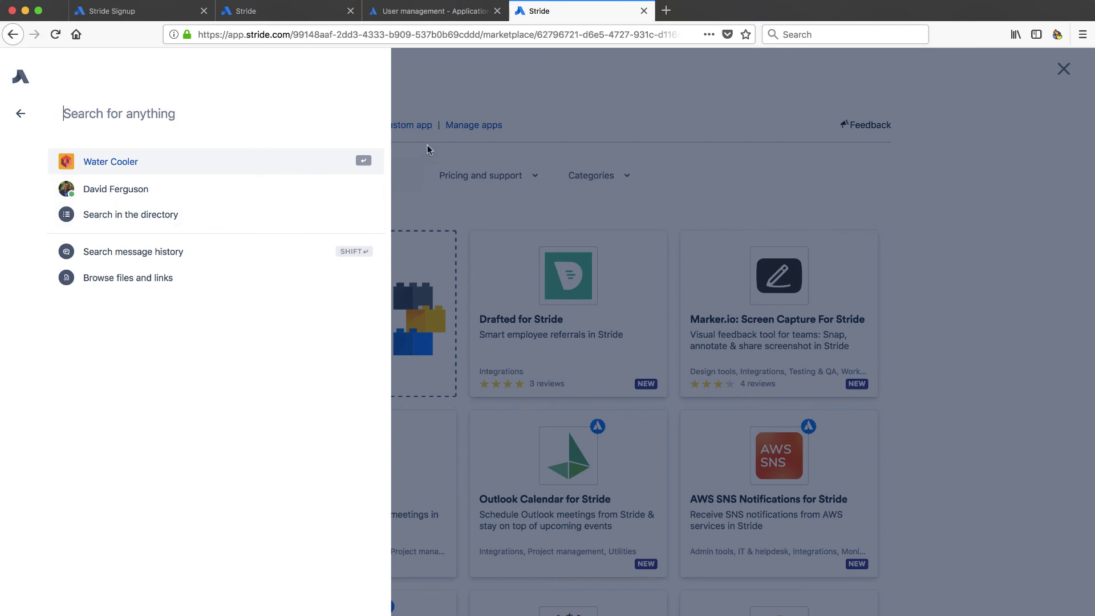
{"action": "left_click", "coordinate": [434, 103]}
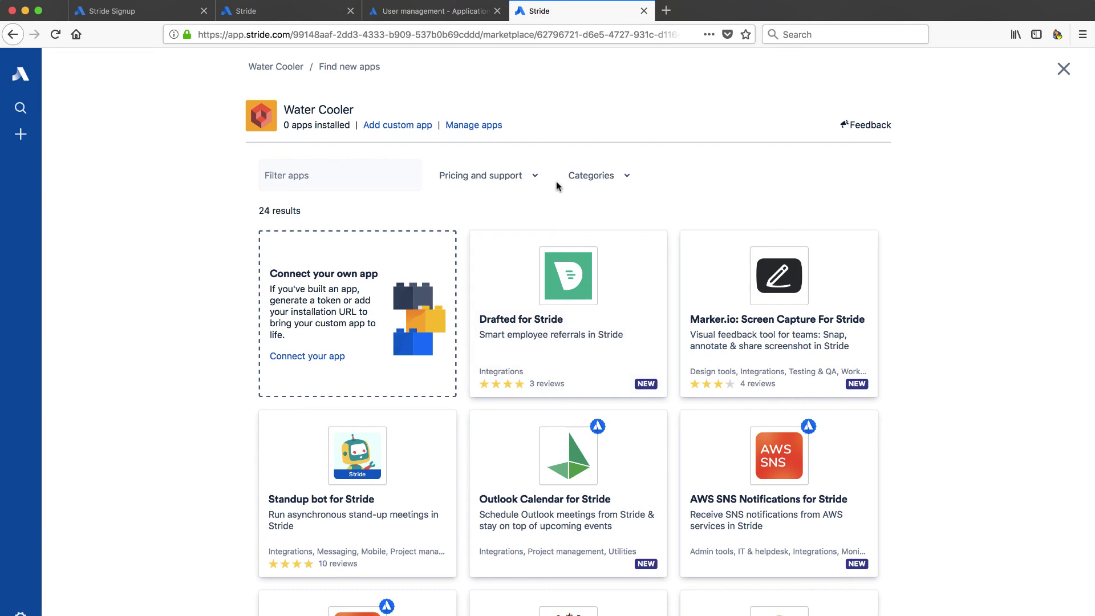
{"action": "scroll", "coordinate": [567, 234], "scroll_direction": "down", "scroll_amount": 5}
{"action": "scroll", "coordinate": [567, 234], "scroll_direction": "down", "scroll_amount": 12}
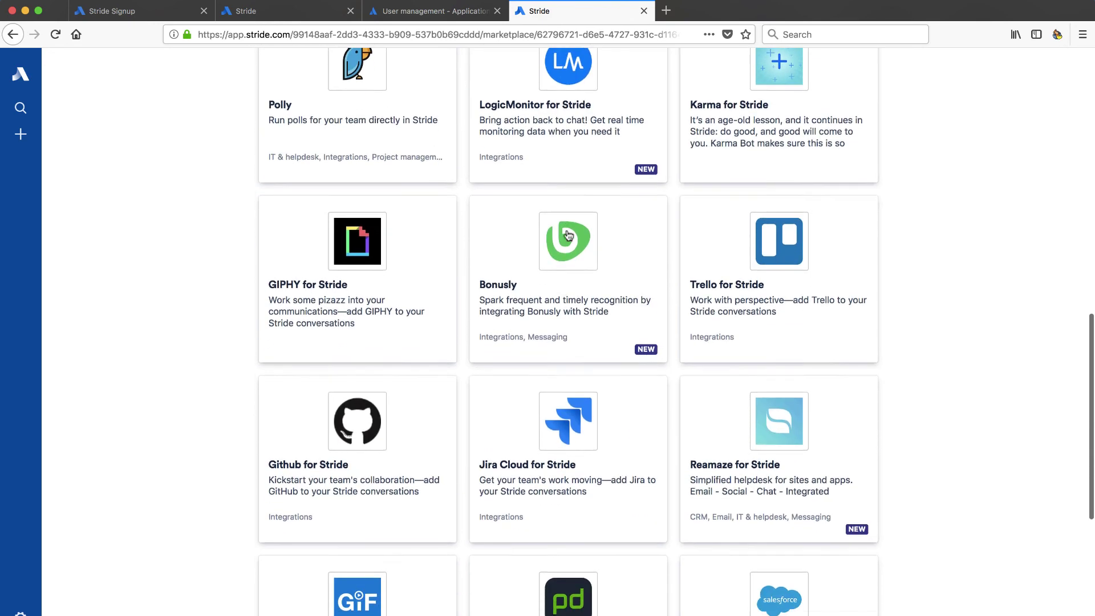
{"action": "scroll", "coordinate": [443, 581], "scroll_direction": "up", "scroll_amount": 20}
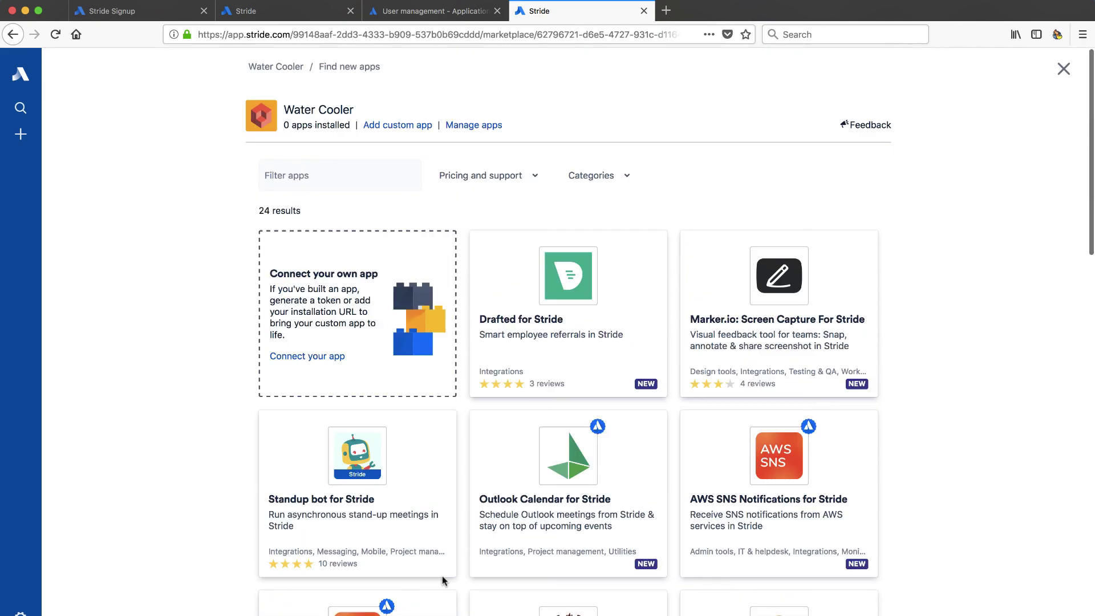